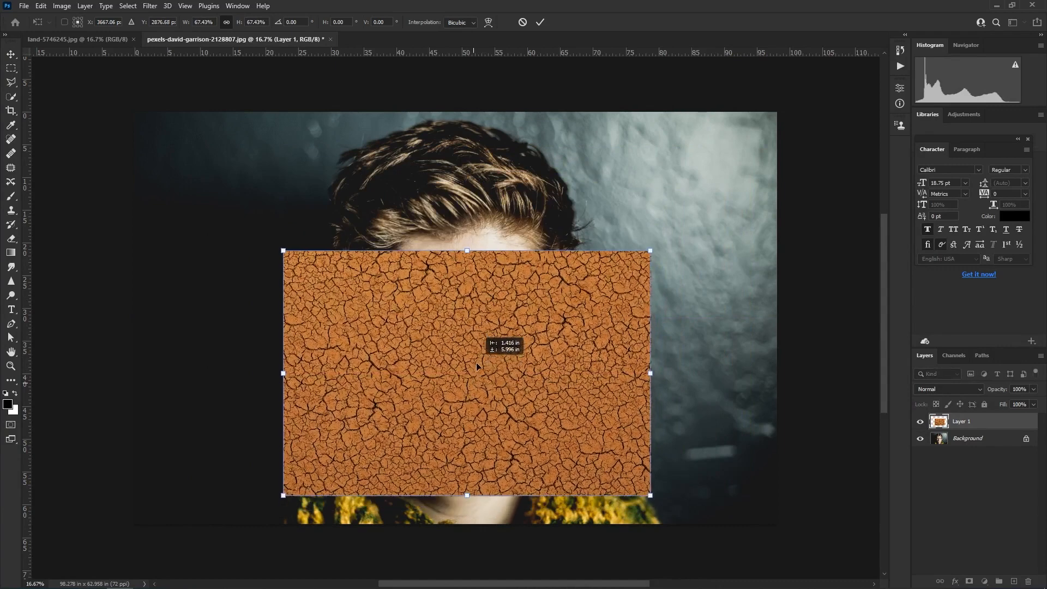
Enlarge the cracked-earth texture and position it so that it covers the whole face
left_click_drag(648, 249, 698, 213)
key("Return")
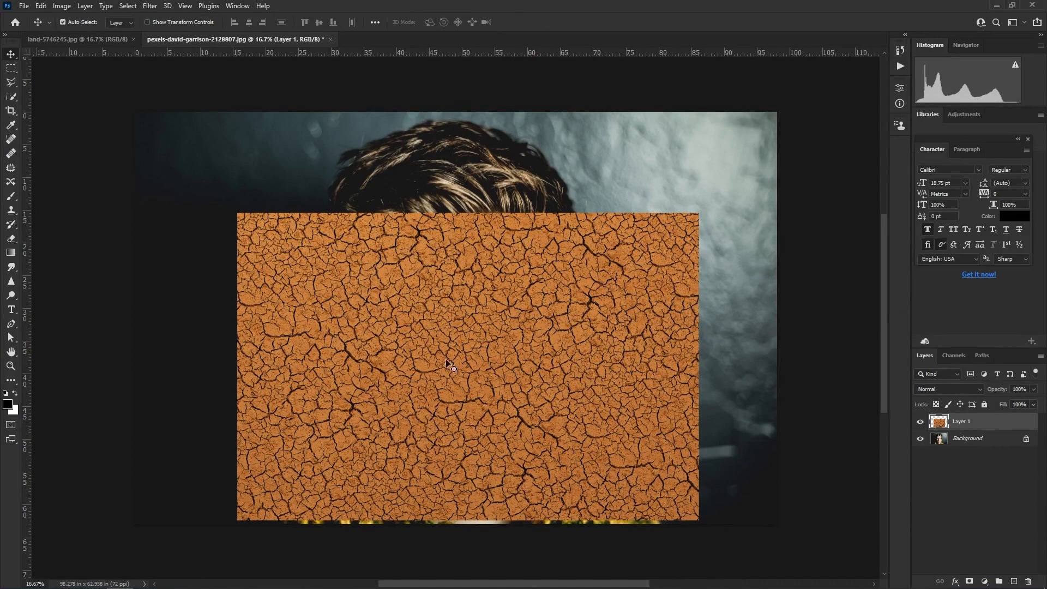
left_click_drag(491, 410, 498, 410)
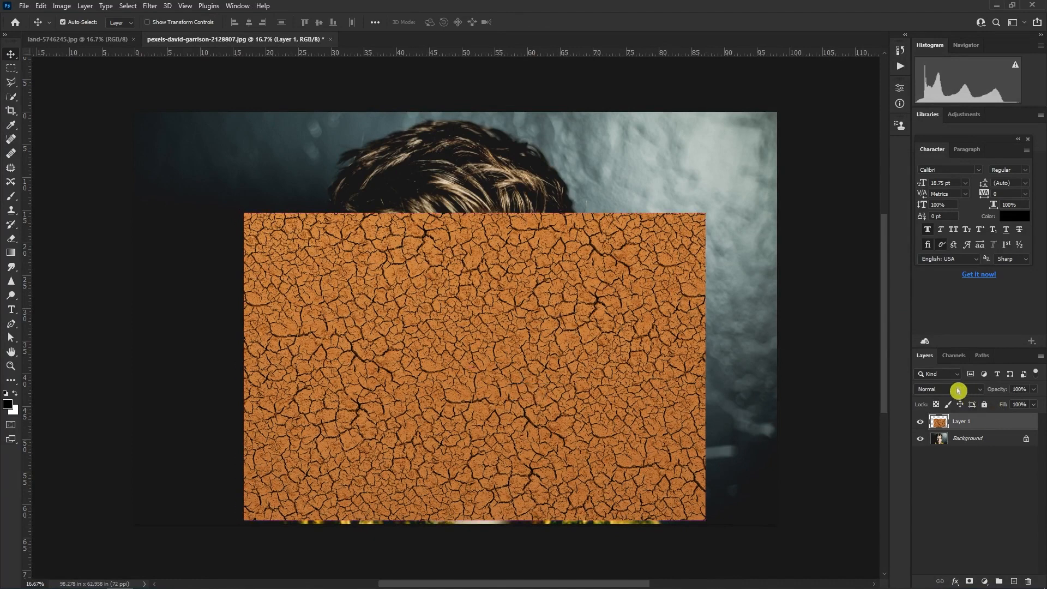
Lower the texture layer's opacity to 54% so the face can be traced through it
left_click(1033, 390)
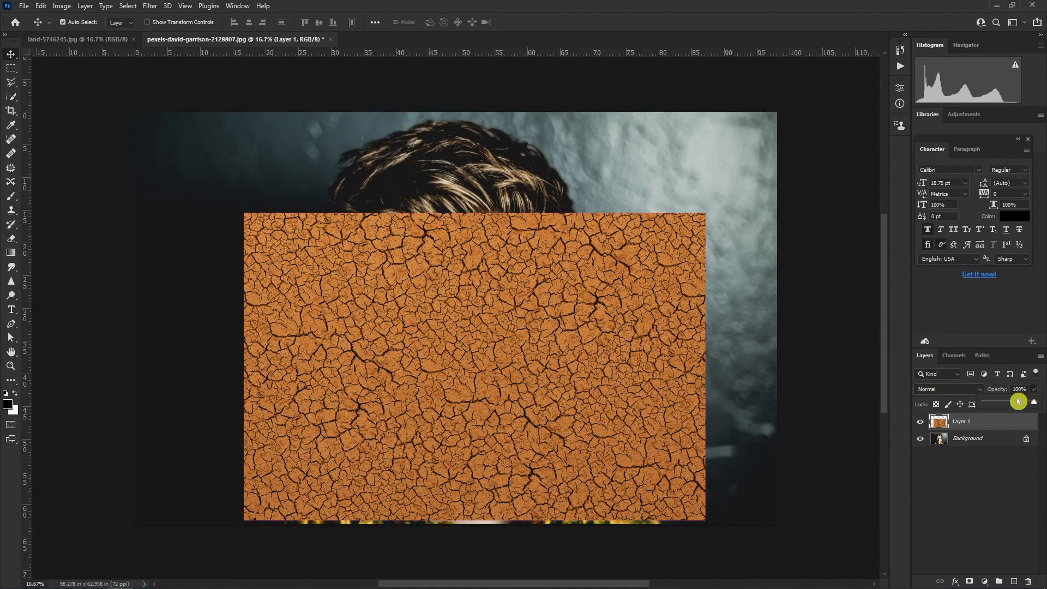
left_click(1017, 403)
left_click_drag(1017, 403, 1015, 403)
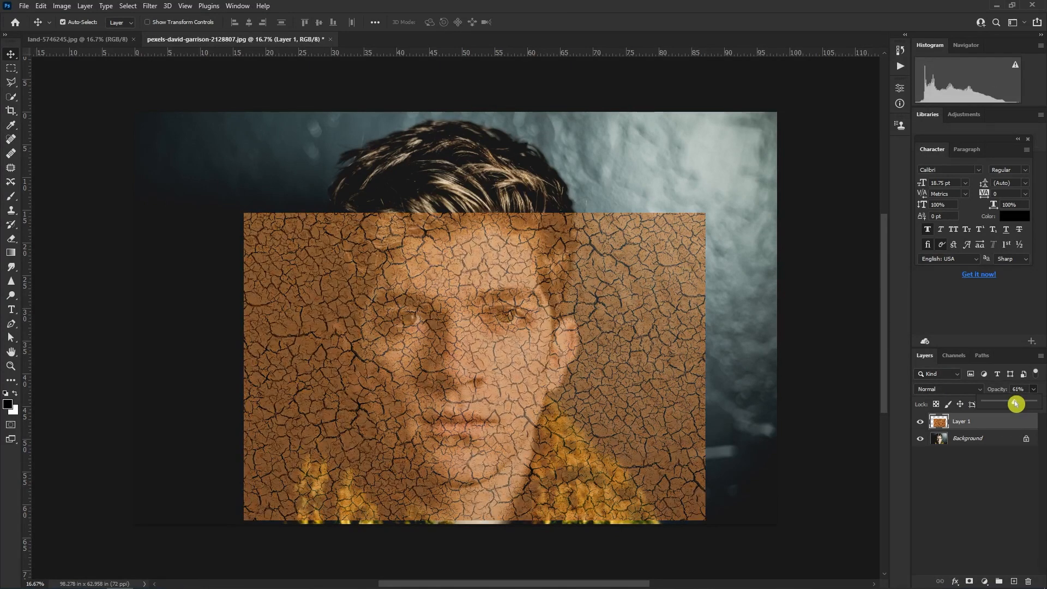
left_click_drag(1015, 403, 1012, 403)
left_click_drag(558, 407, 496, 348)
key("ctrl+plus")
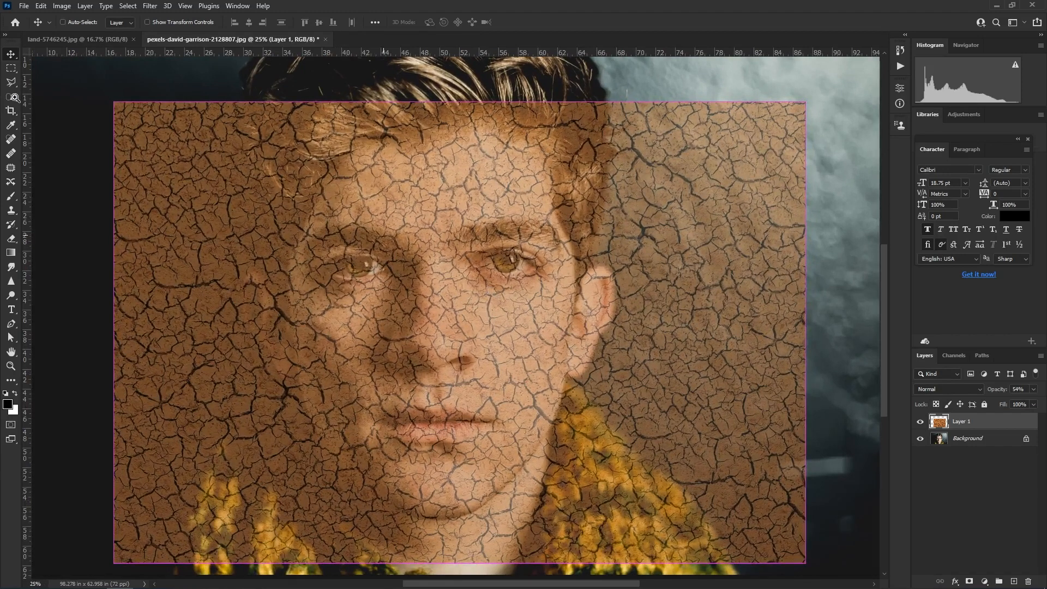
left_click(11, 83)
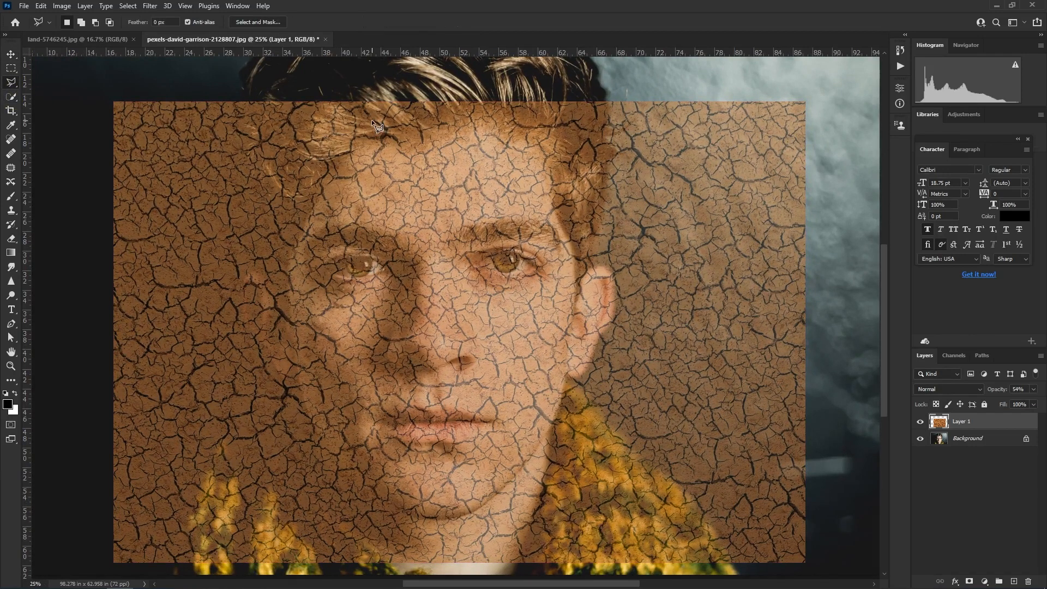
left_click(567, 133)
left_click(578, 146)
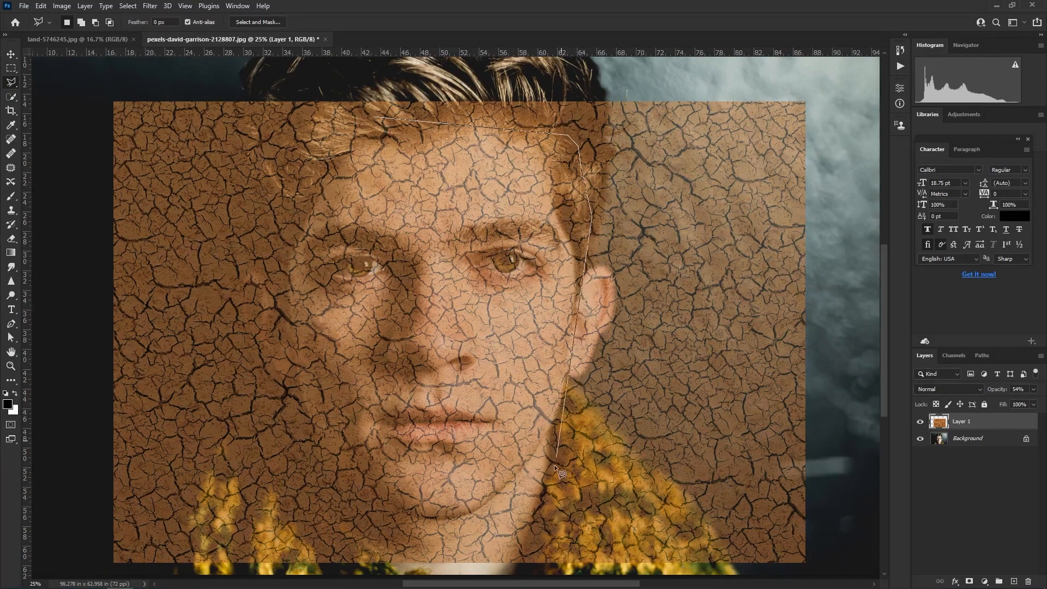
left_click(569, 481)
left_click(431, 544)
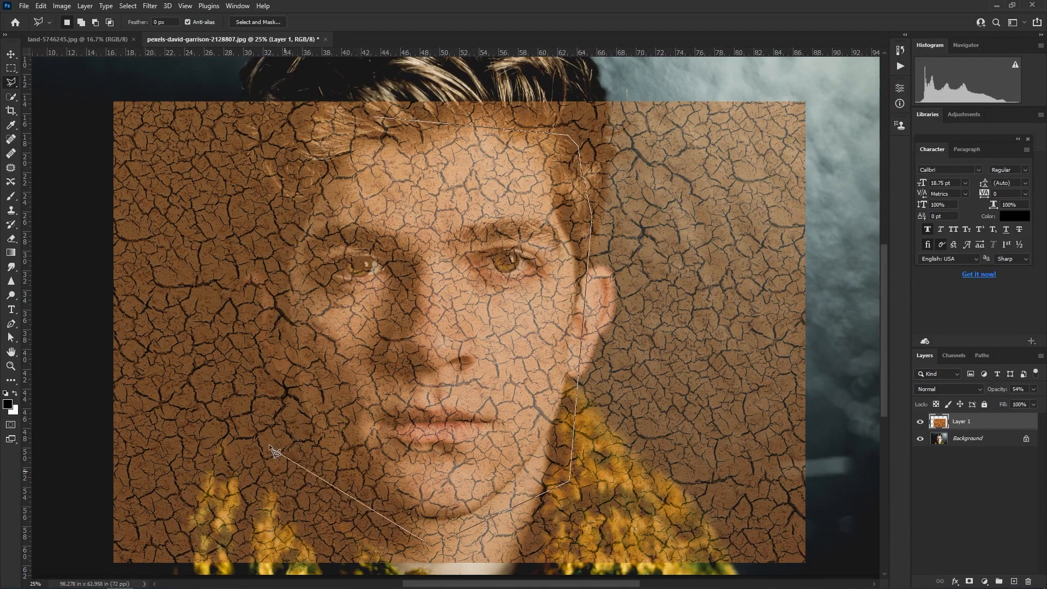
left_click(249, 484)
key("Escape")
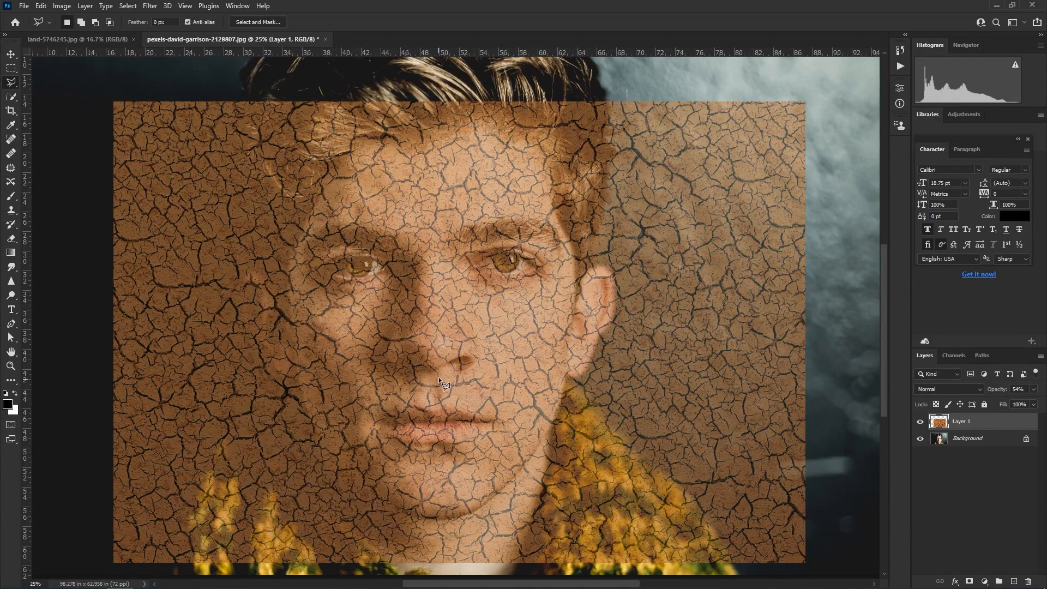
Draw a freehand Lasso selection around the face, from the hairline down to the chin
right_click(10, 81)
left_click(49, 82)
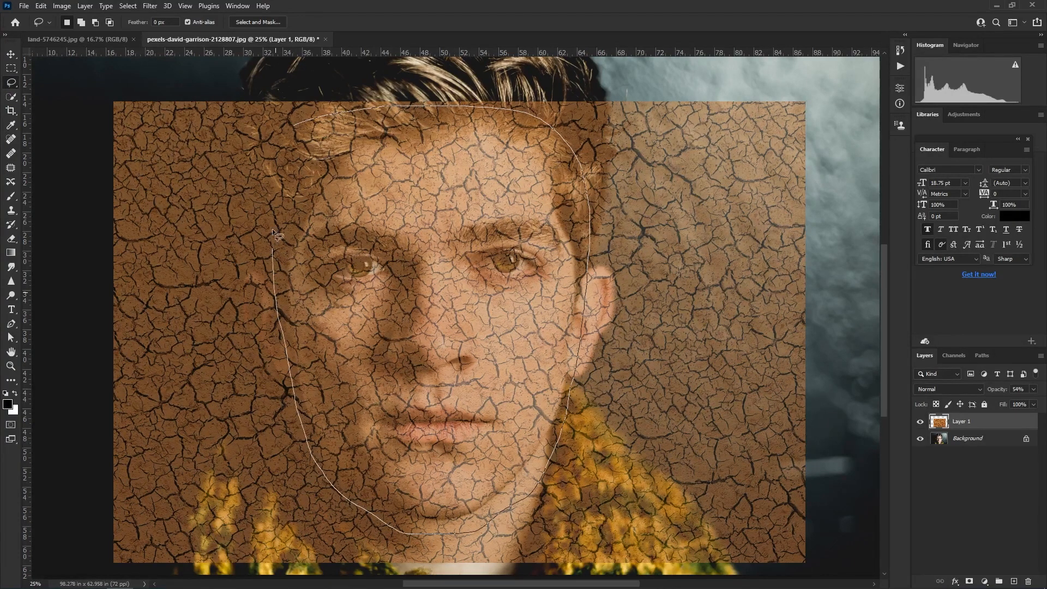
left_click_drag(300, 119, 298, 122)
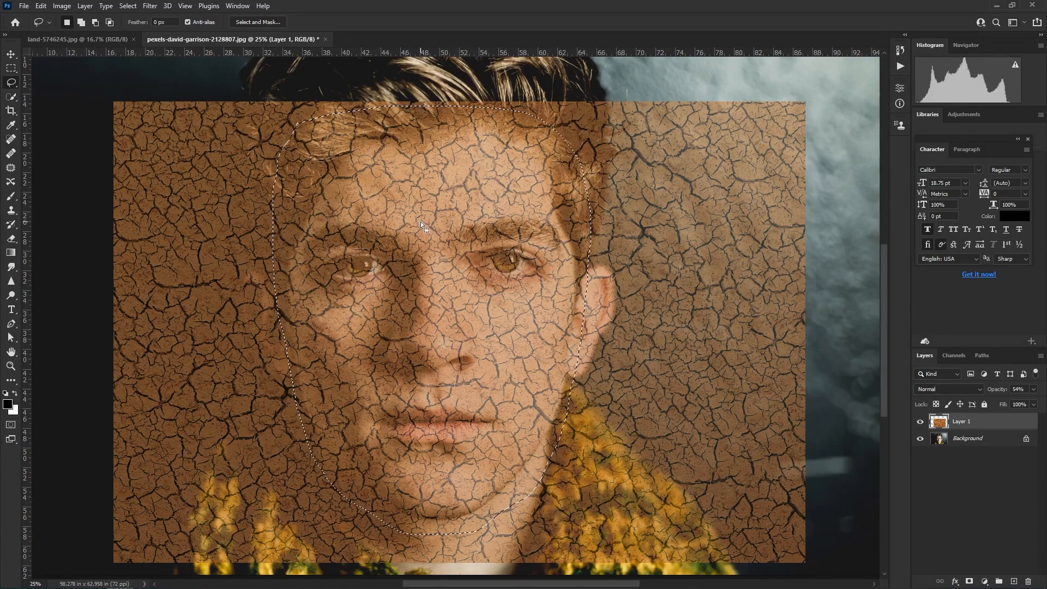
Invert the face selection to delete the texture outside it, and deselect
key("ctrl+shift+i")
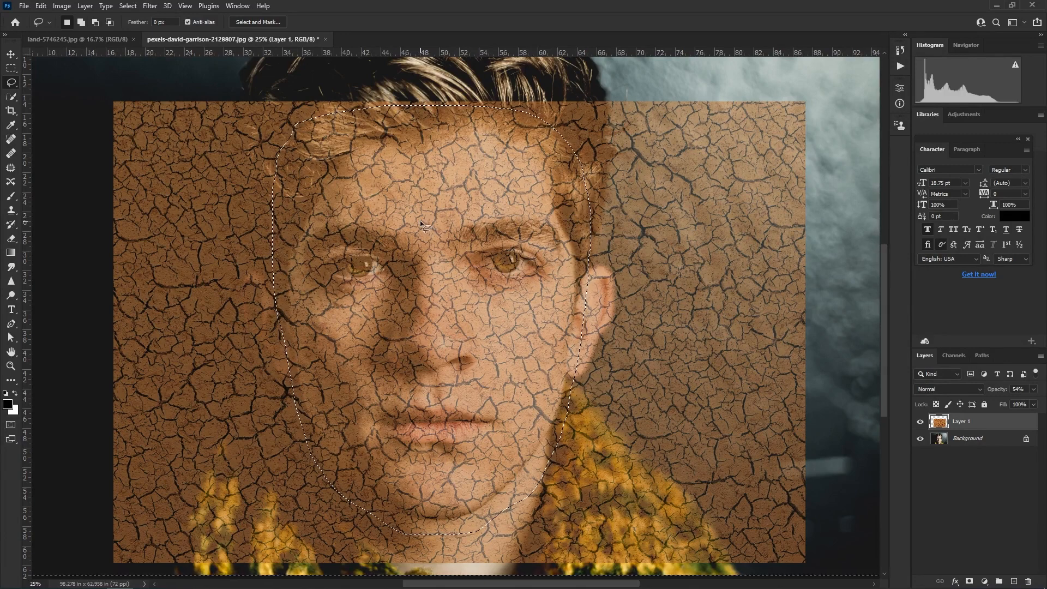
key("Delete")
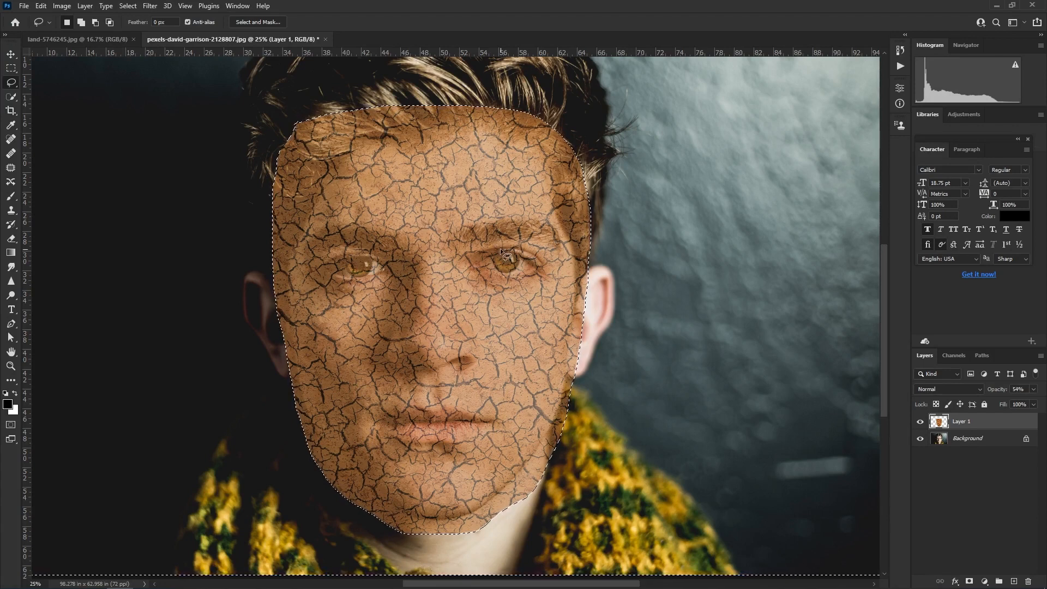
left_click(86, 168)
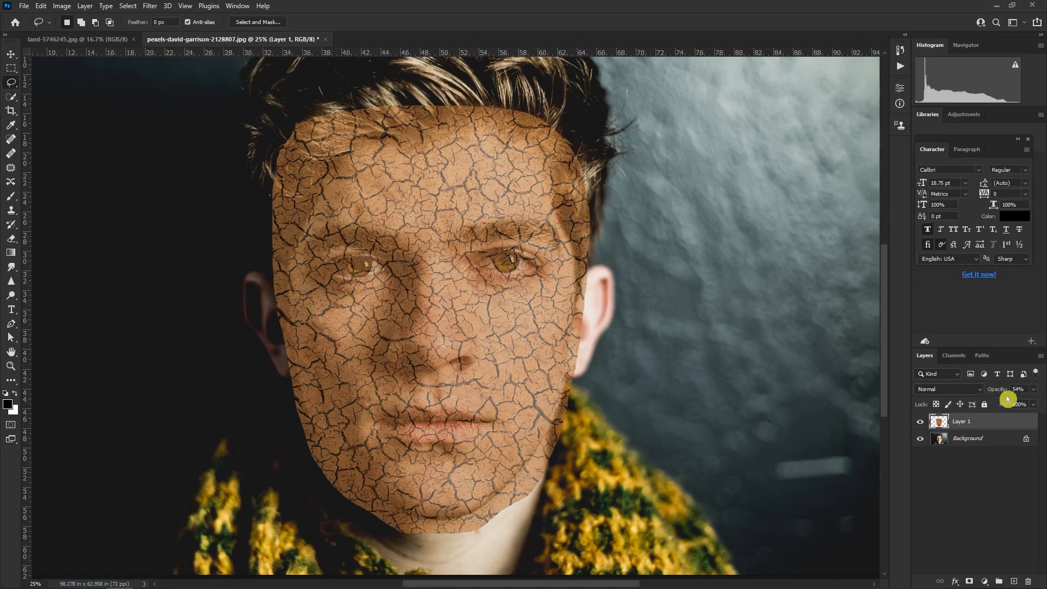
Restore the texture layer's opacity to 100% and set its blend mode to Multiply
left_click(1033, 389)
left_click_drag(998, 406, 1042, 403)
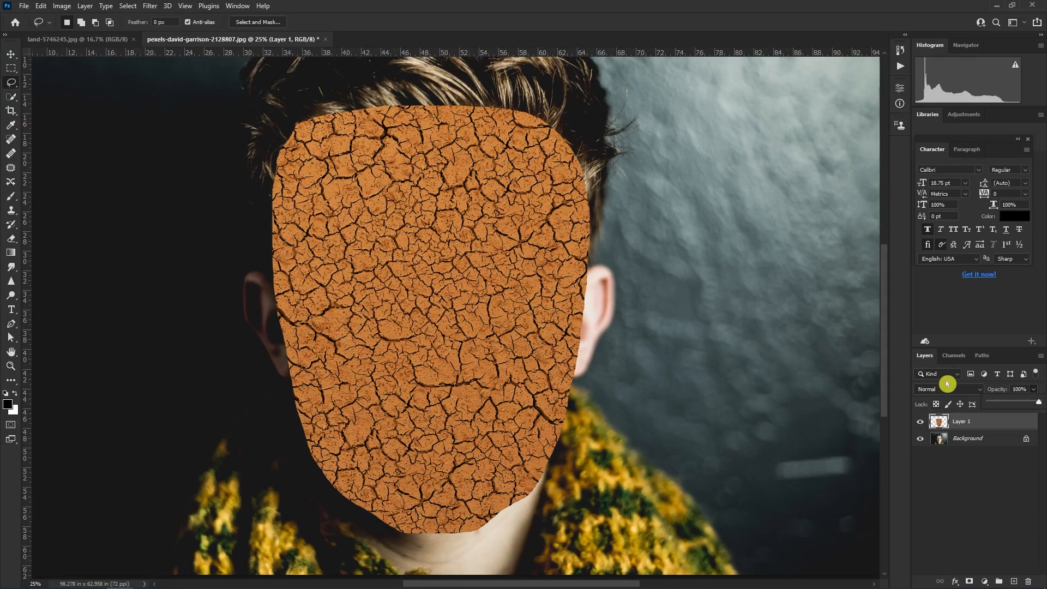
left_click(948, 390)
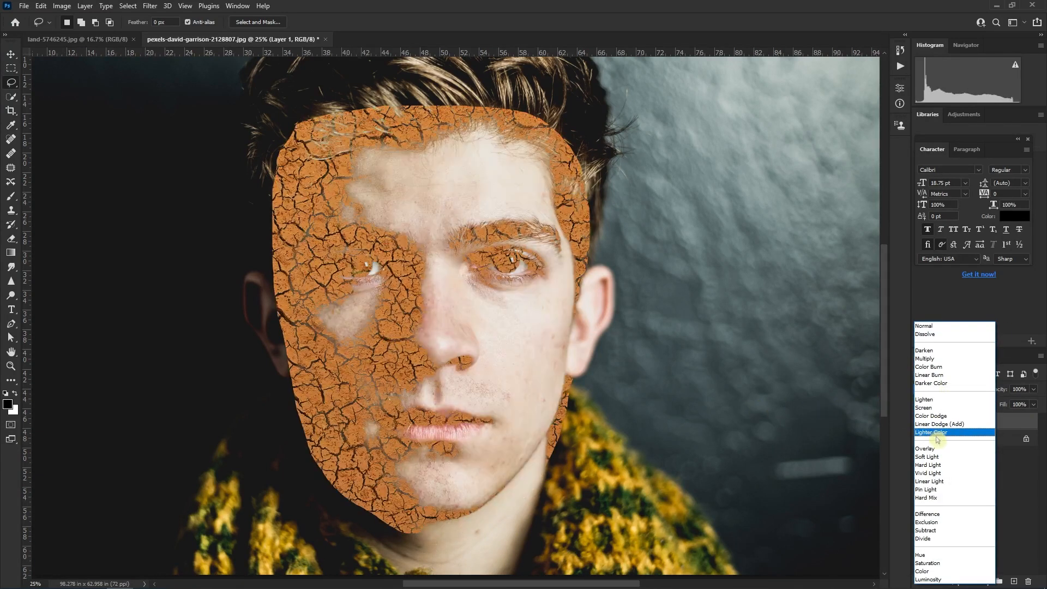
left_click(936, 360)
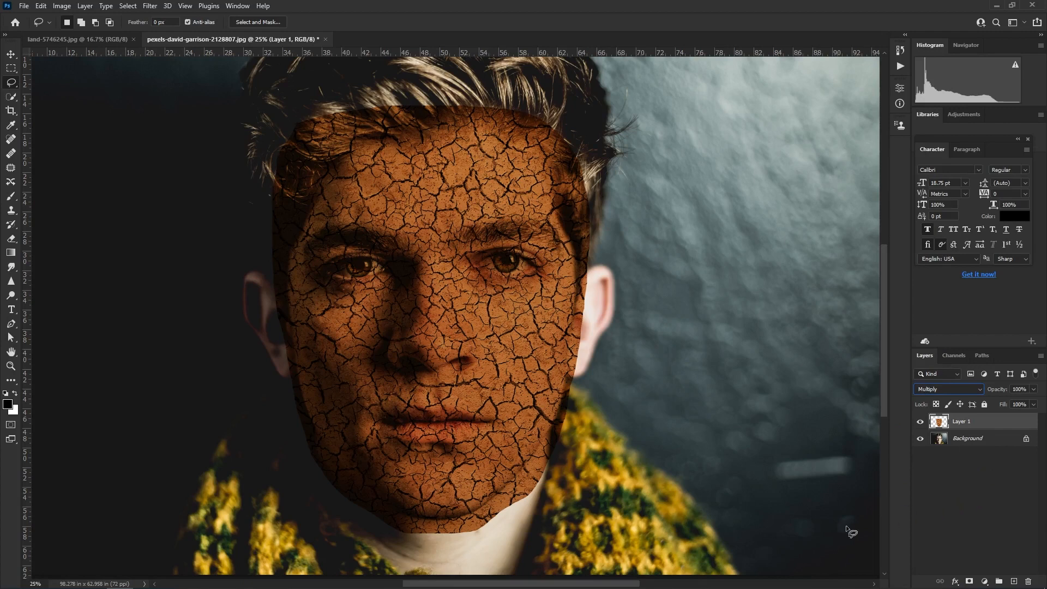
Brighten the texture layer with a Curves adjustment, raising the RGB curve at input 51 to output 155
left_click(64, 6)
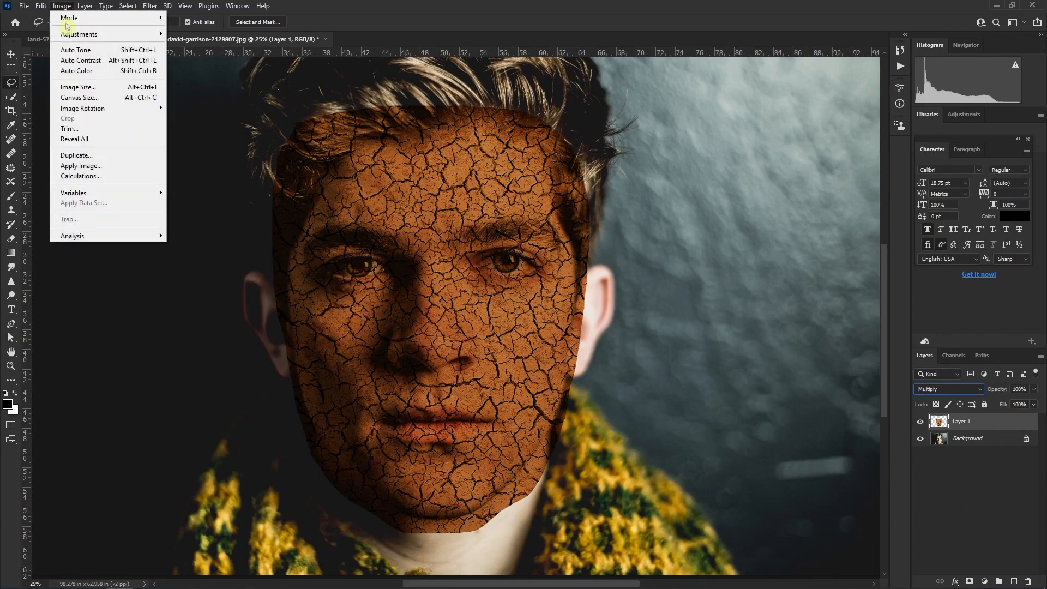
mouse_move(77, 34)
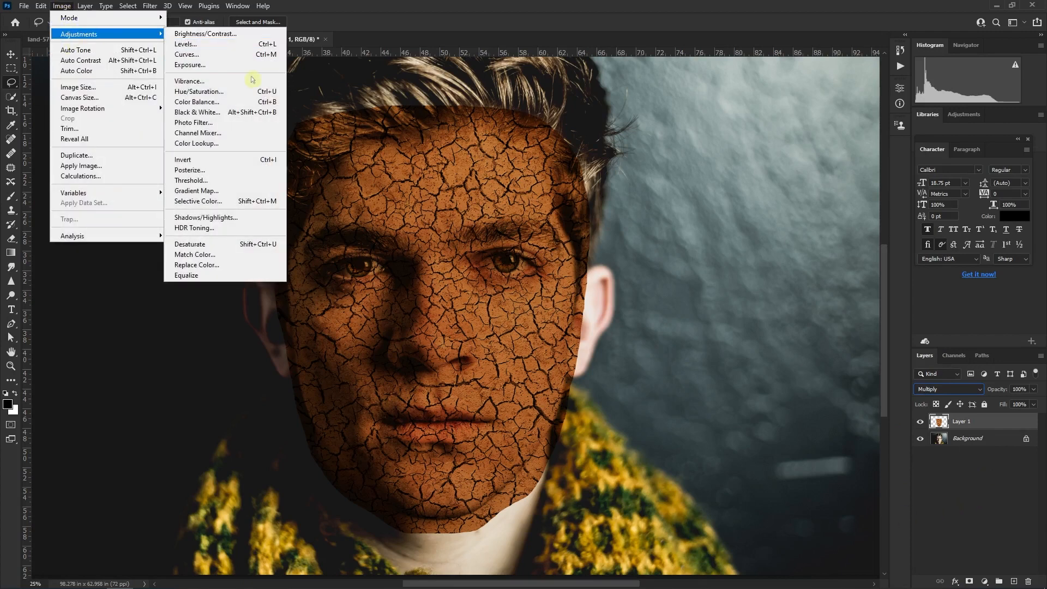
left_click(209, 55)
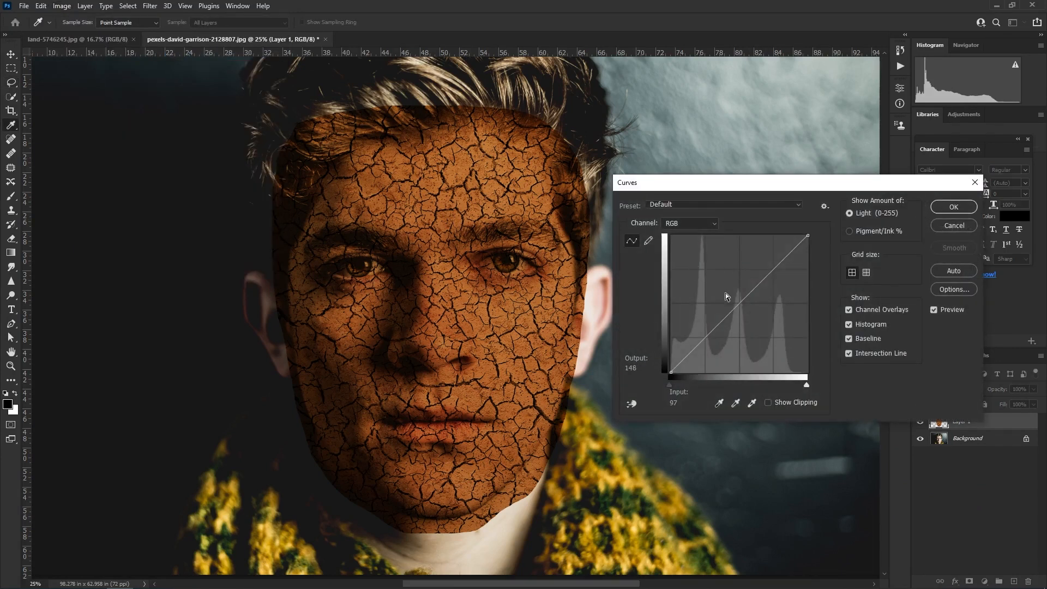
left_click_drag(736, 298, 699, 288)
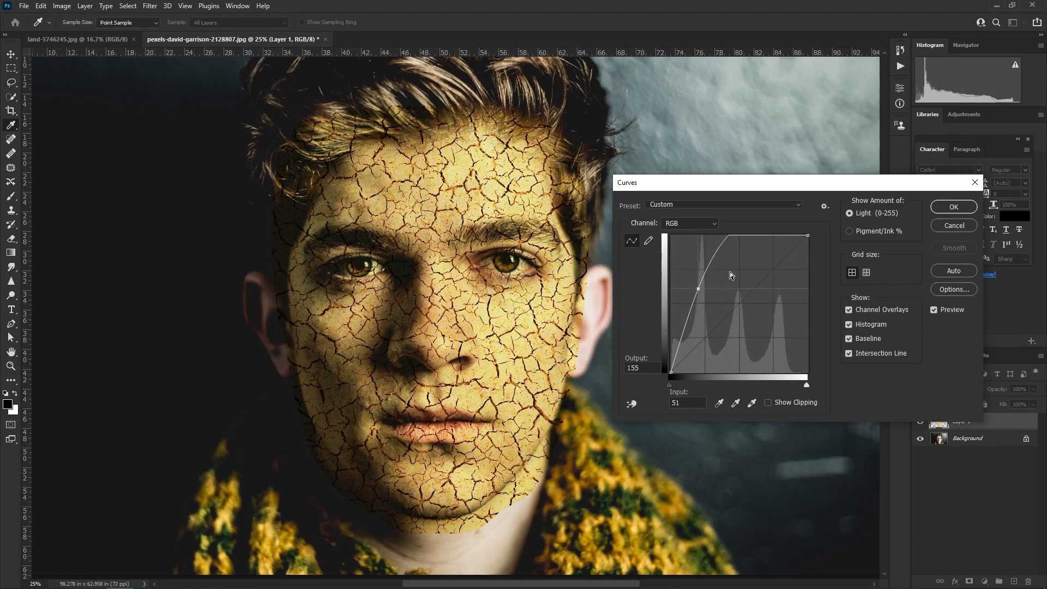
left_click(962, 207)
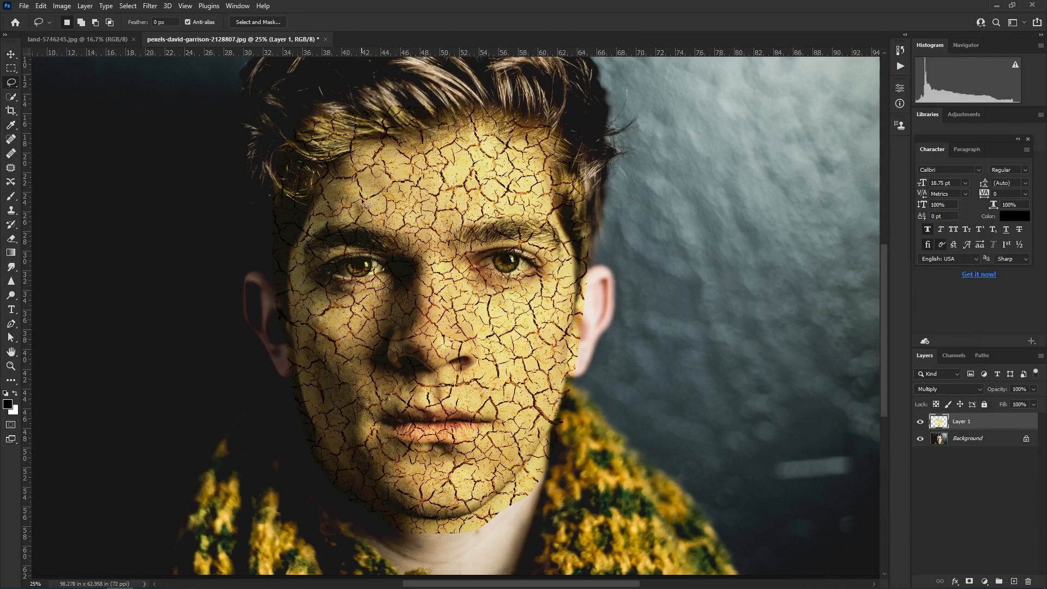
Apply a Color Balance to the texture layer's midtones with color levels -100, -29 and +57
left_click(61, 6)
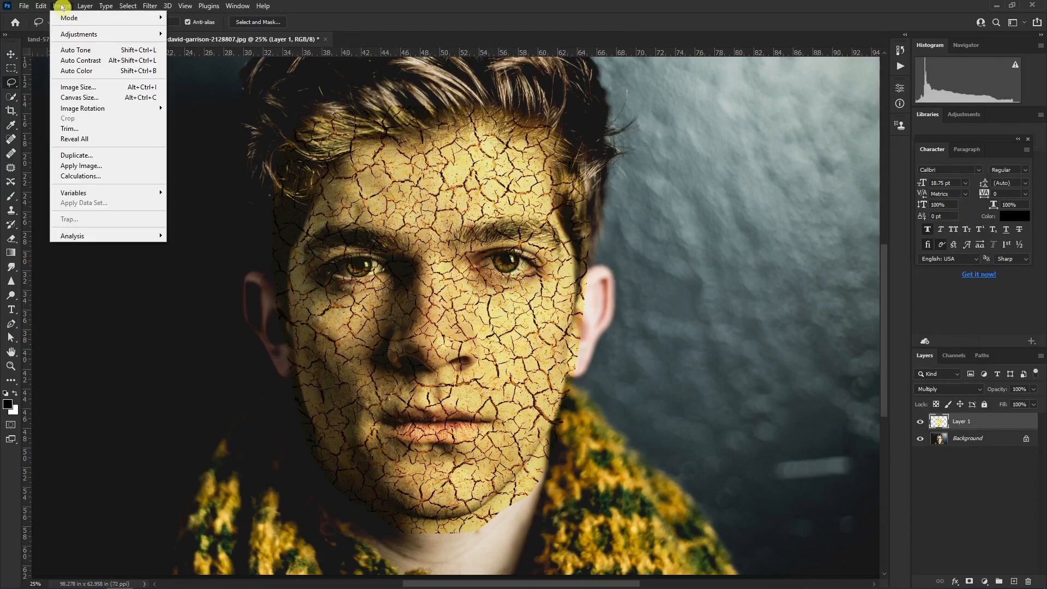
mouse_move(71, 34)
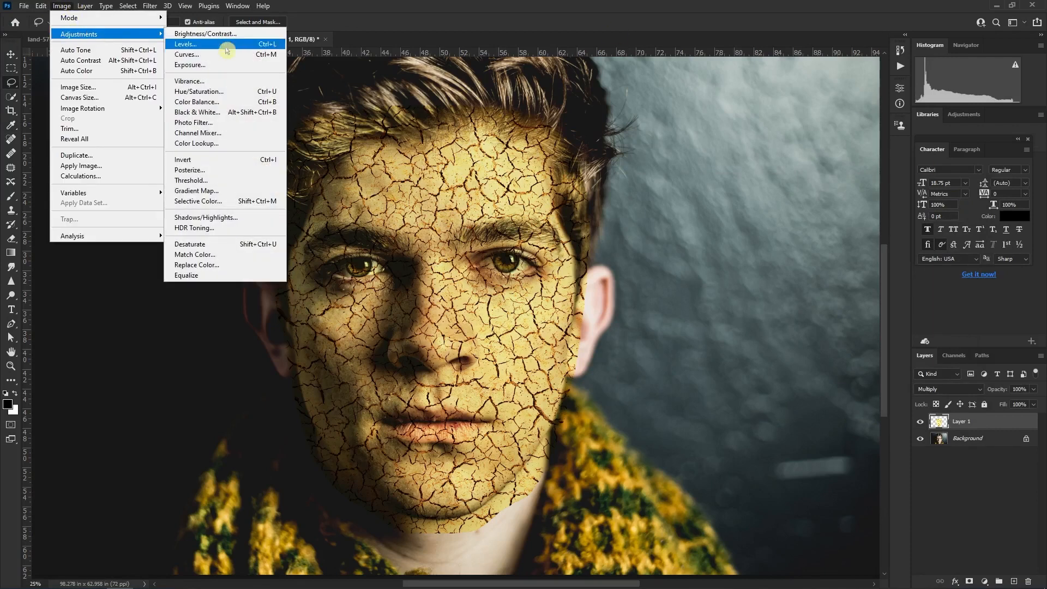
left_click(200, 103)
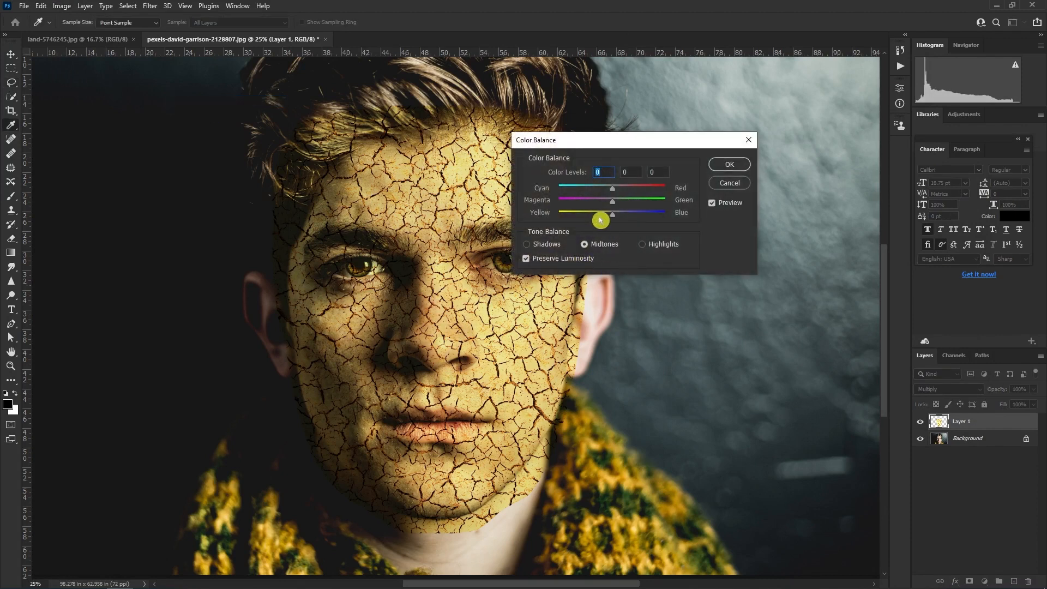
left_click_drag(614, 215, 533, 202)
left_click_drag(612, 202, 643, 215)
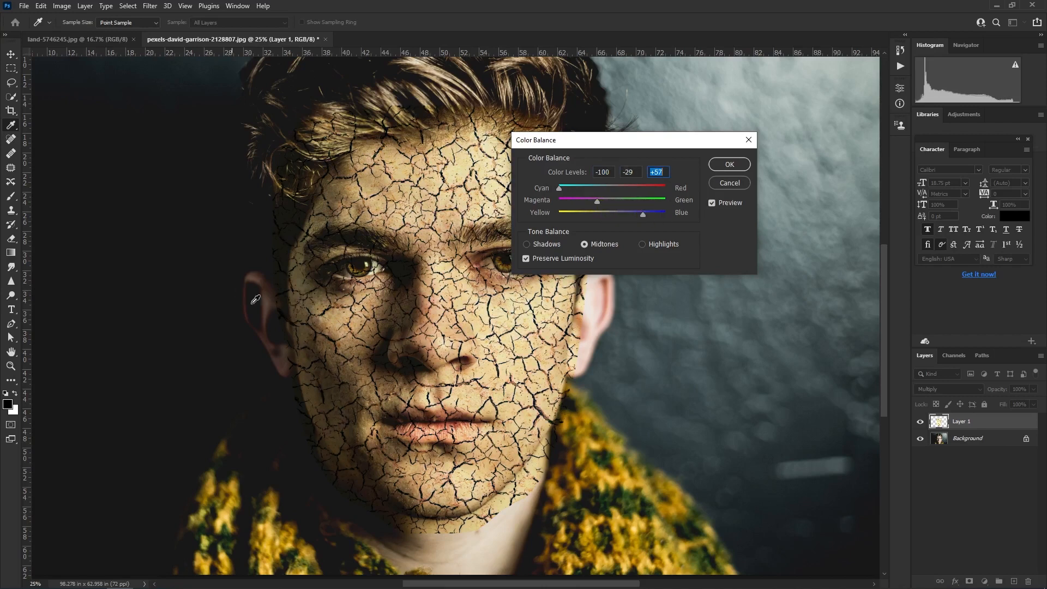
left_click(727, 164)
key("l")
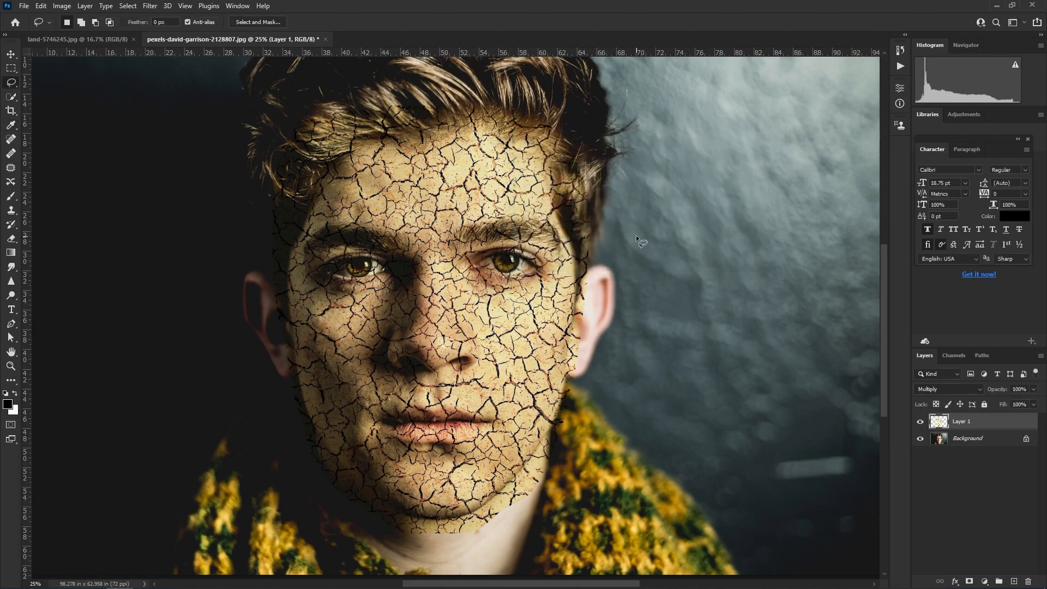
Add a Curves adjustment layer clipped to the texture layer and raise its RGB curve at input 56
key("ctrl+minus")
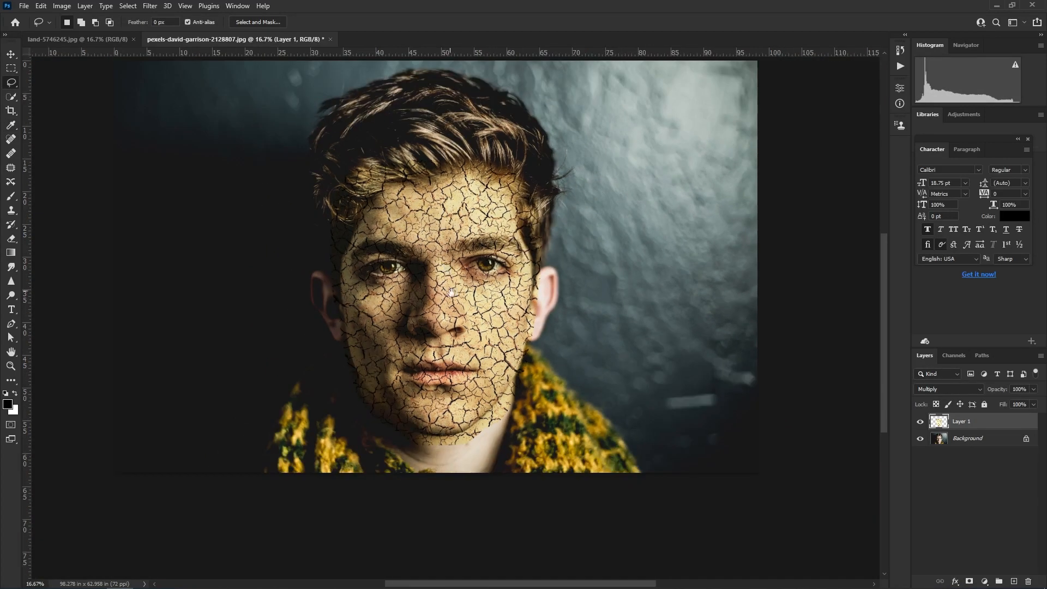
key("ctrl+plus")
key("ctrl+plus")
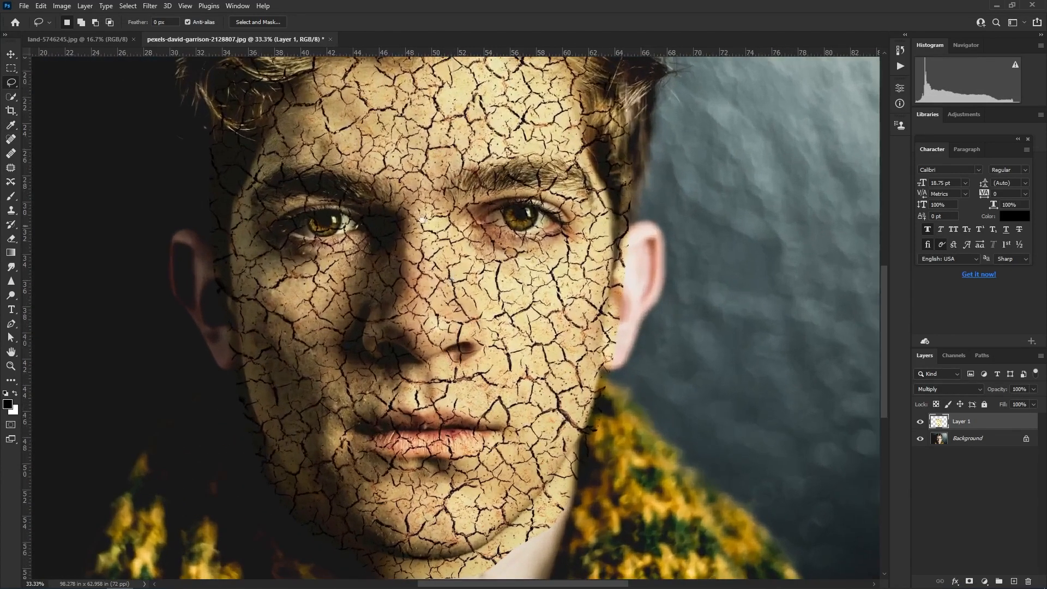
key("ctrl+plus")
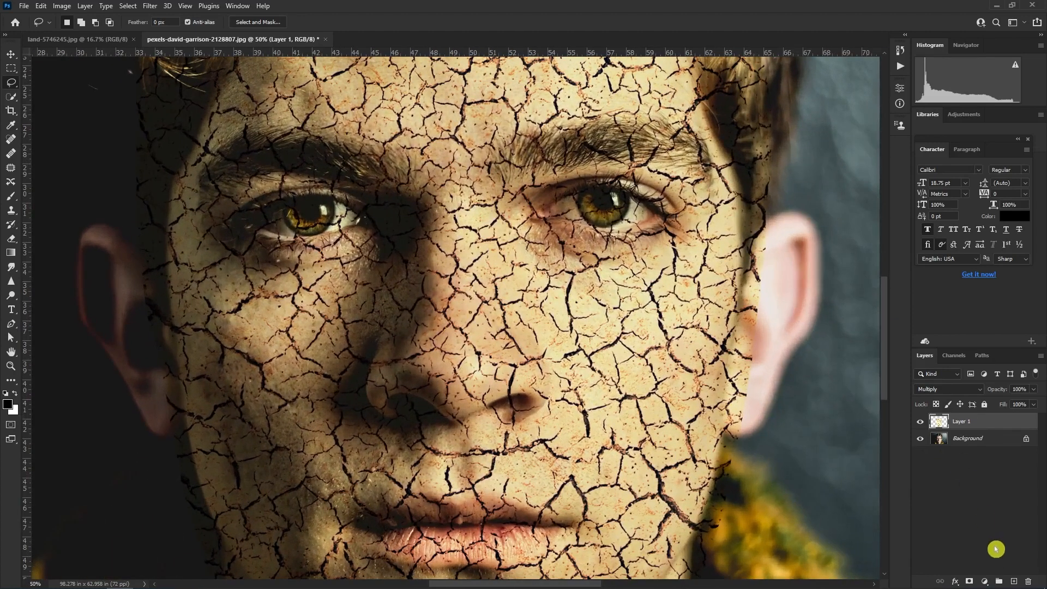
left_click(984, 581)
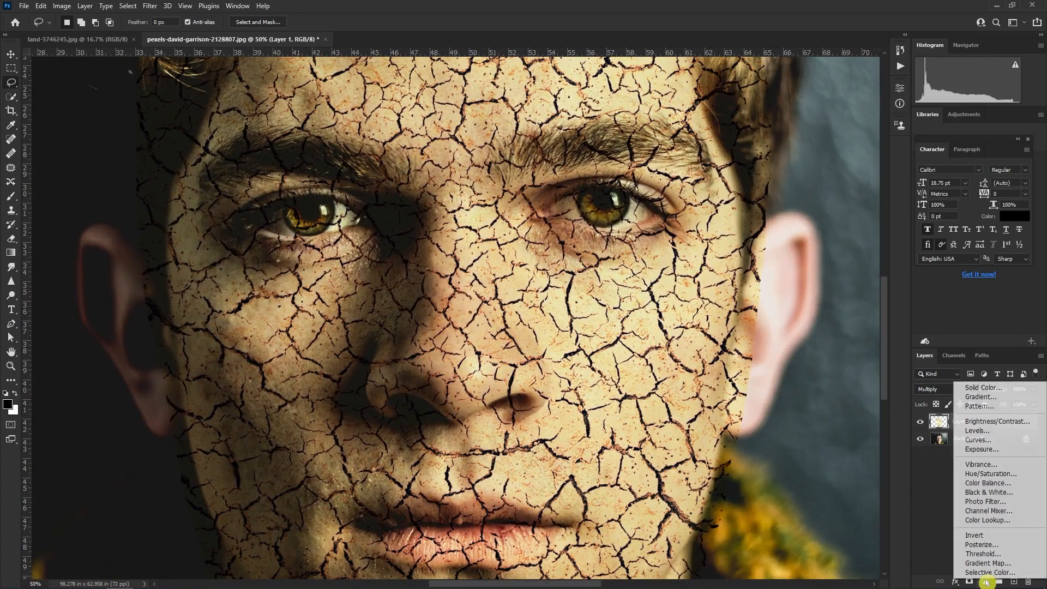
left_click(979, 440)
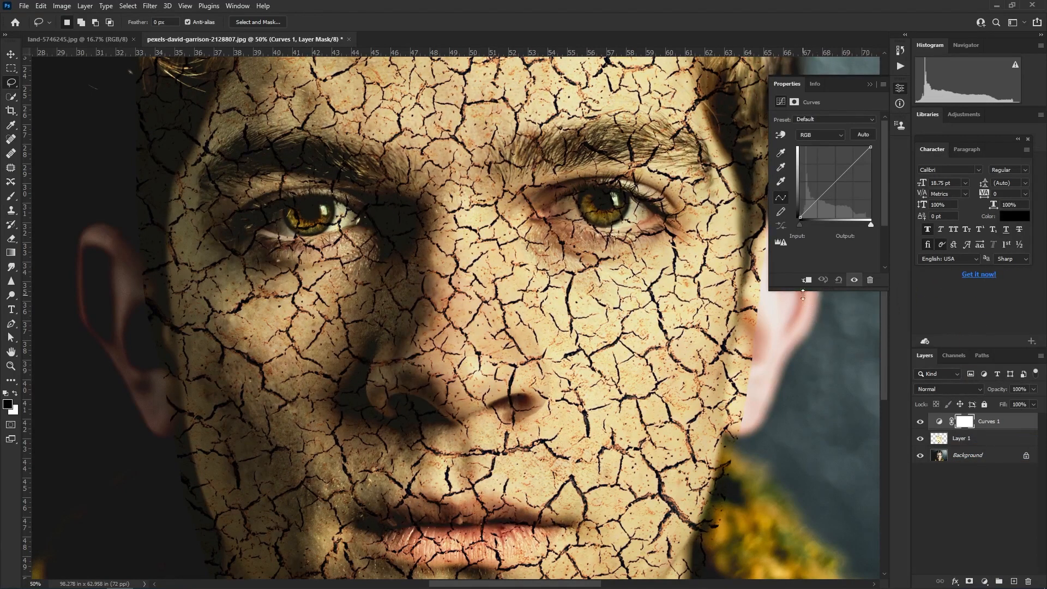
left_click(807, 281)
mouse_move(833, 181)
left_mouse_down()
mouse_move(824, 174)
mouse_move(839, 190)
mouse_move(815, 189)
left_mouse_up()
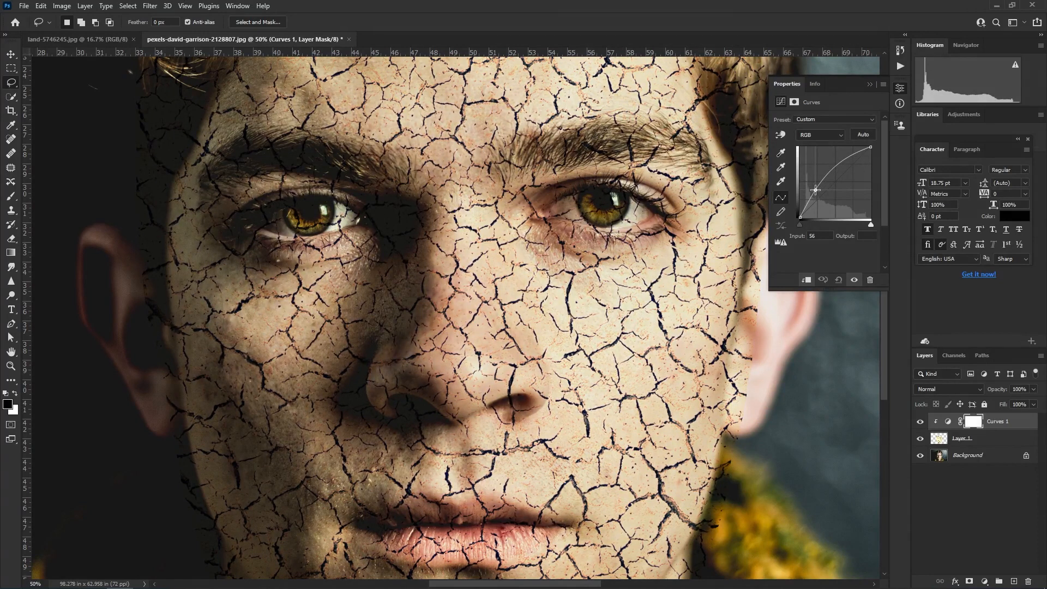
left_click(869, 84)
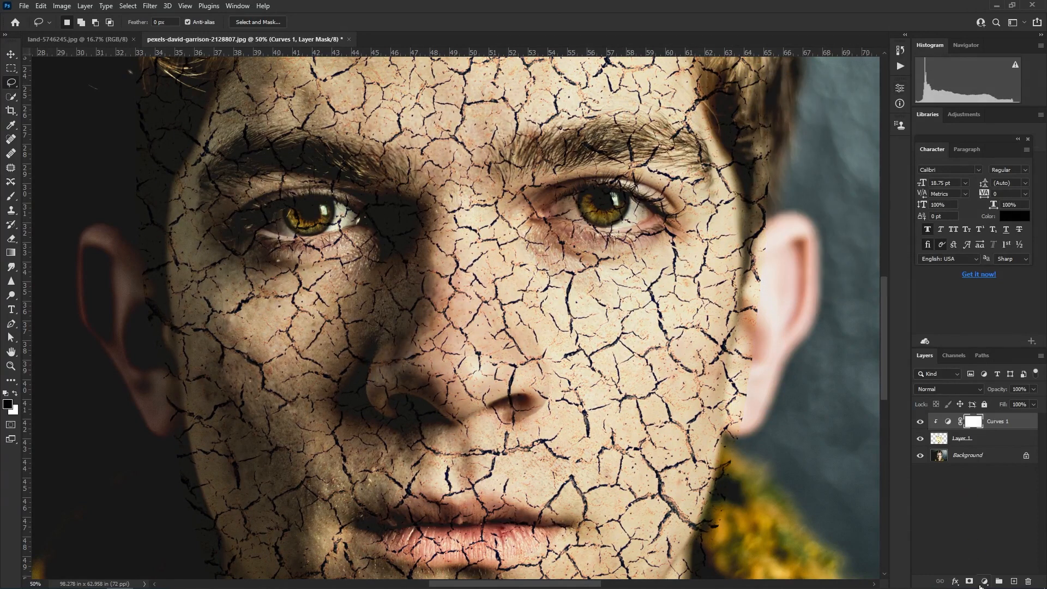
Add a Levels adjustment layer clipped to the texture layer, with shadow input 59 and midtone input 0.74
left_click(980, 581)
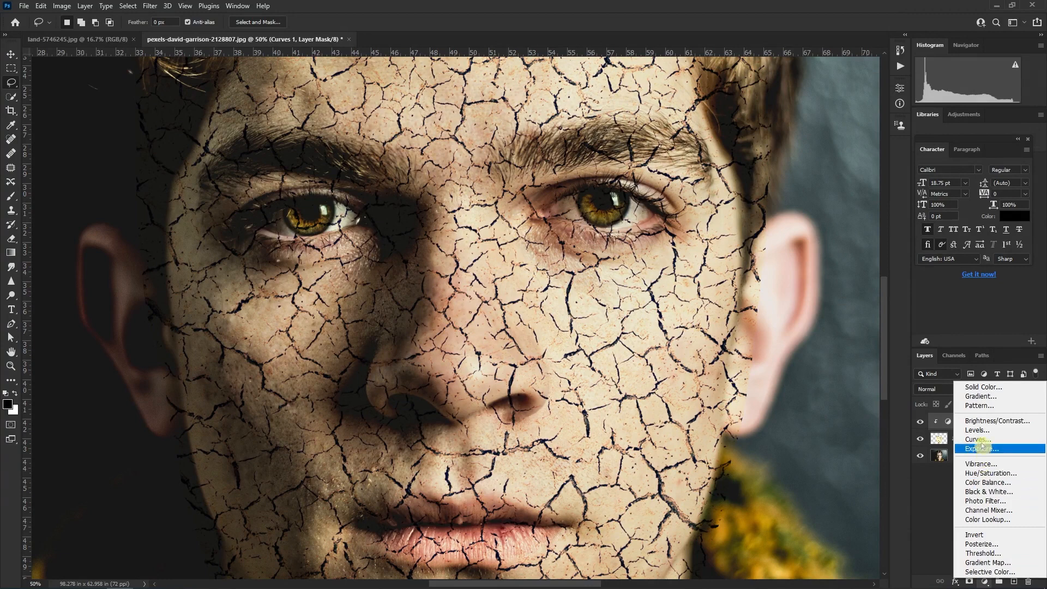
left_click(979, 431)
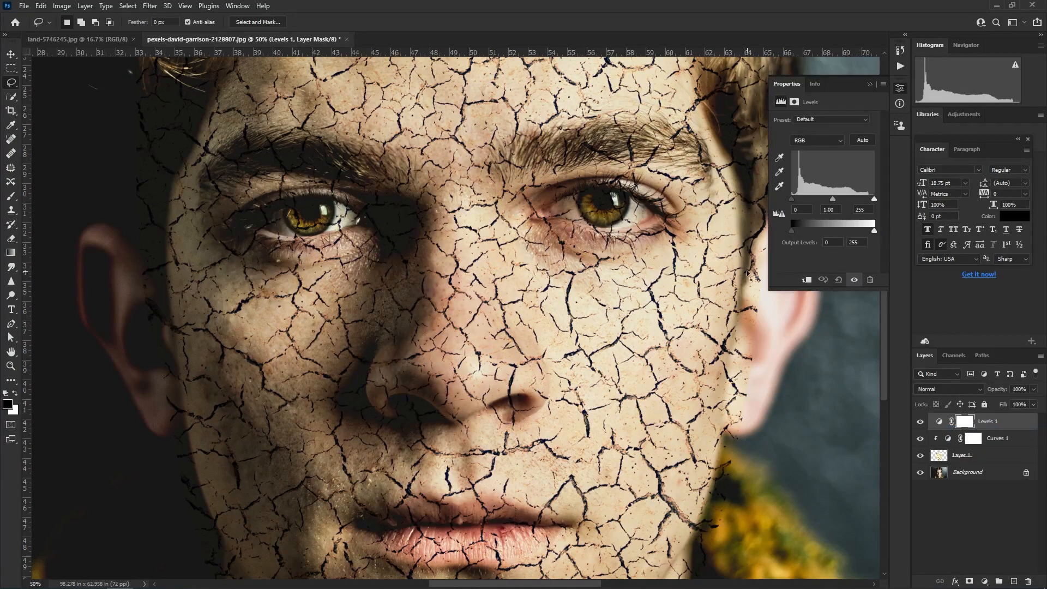
left_click(807, 280)
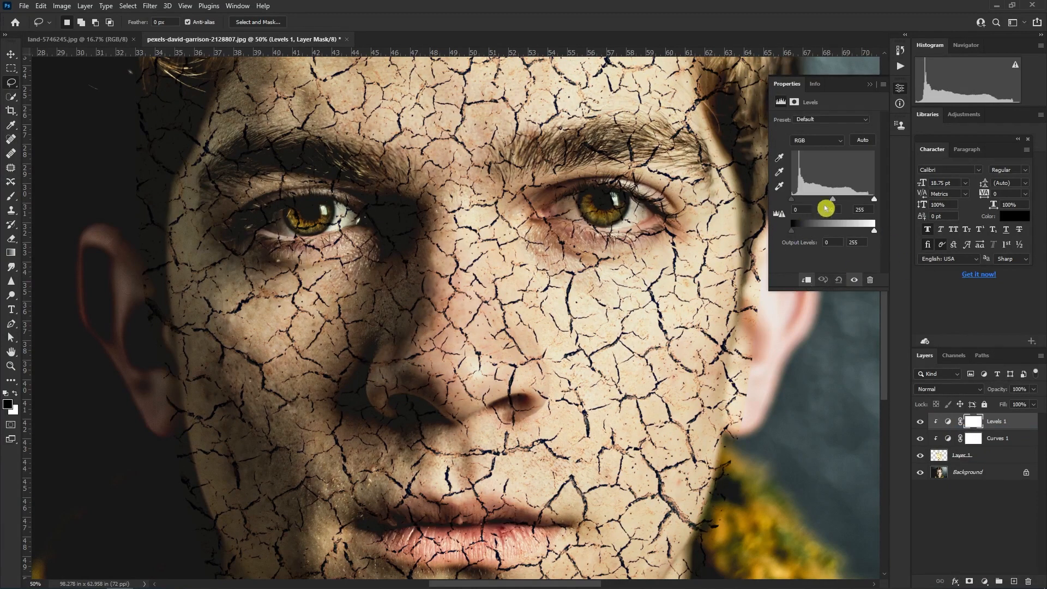
mouse_move(833, 201)
left_mouse_down()
mouse_move(856, 199)
mouse_move(825, 202)
mouse_move(842, 203)
left_mouse_up()
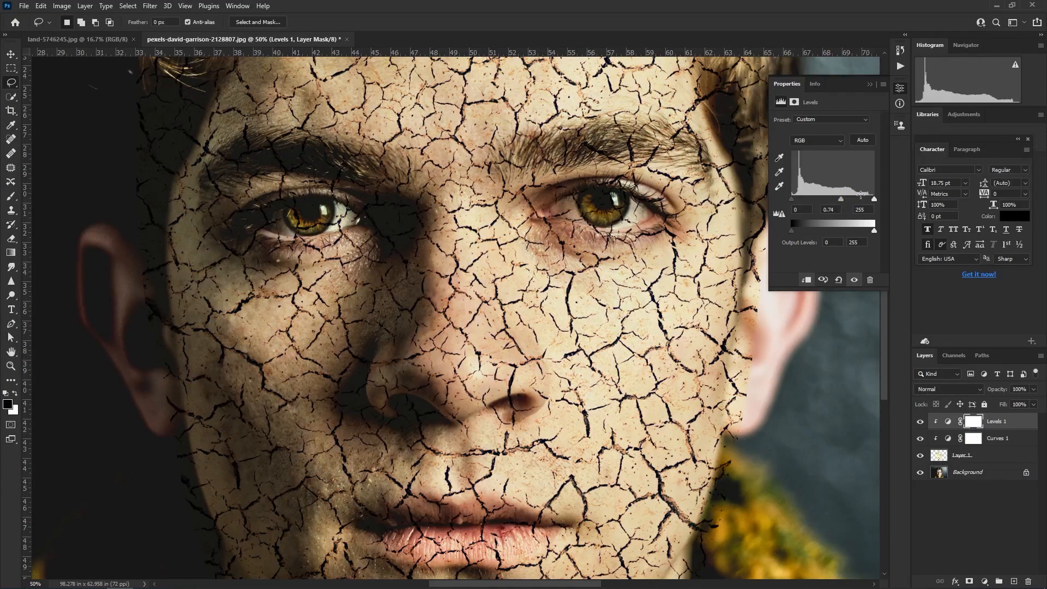
mouse_move(873, 200)
left_mouse_down()
mouse_move(860, 203)
mouse_move(875, 203)
left_mouse_up()
left_click_drag(794, 205, 812, 200)
left_click(544, 283, "alt")
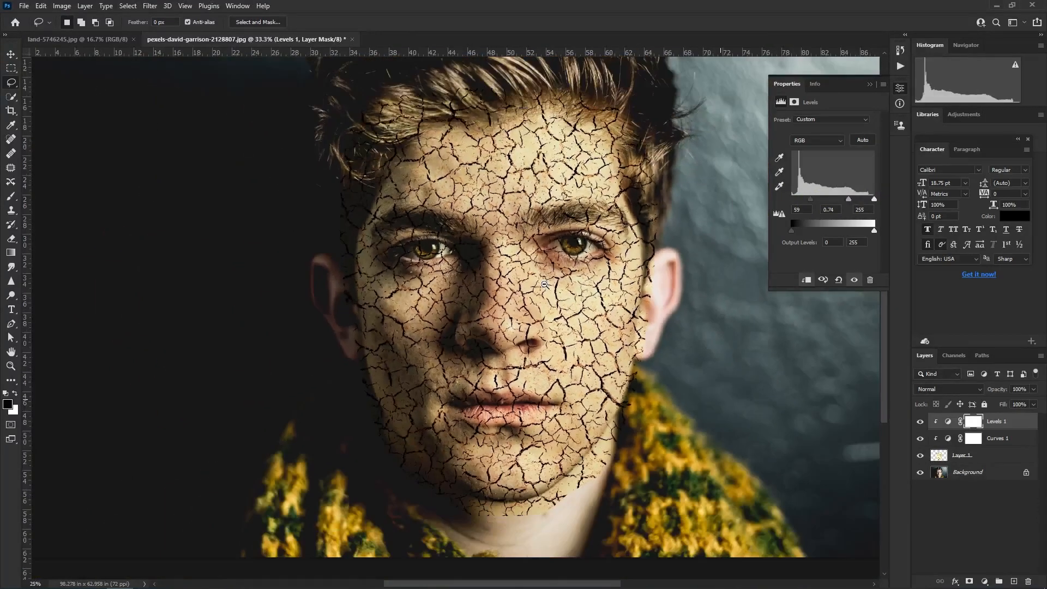
left_click(544, 283, "alt")
left_click(540, 287, "alt")
left_click(523, 295, "alt")
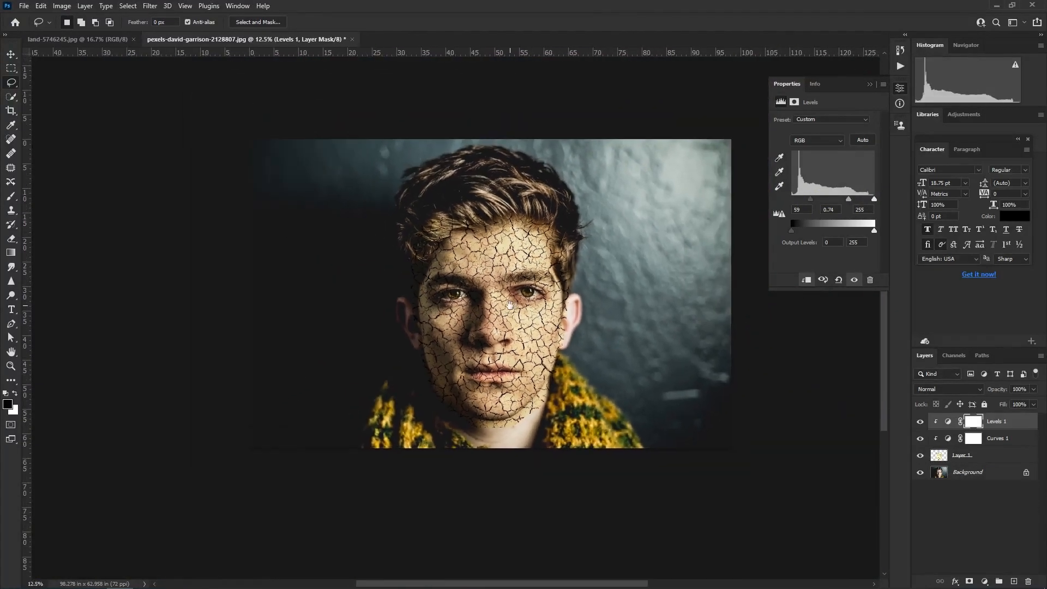
left_click(506, 333)
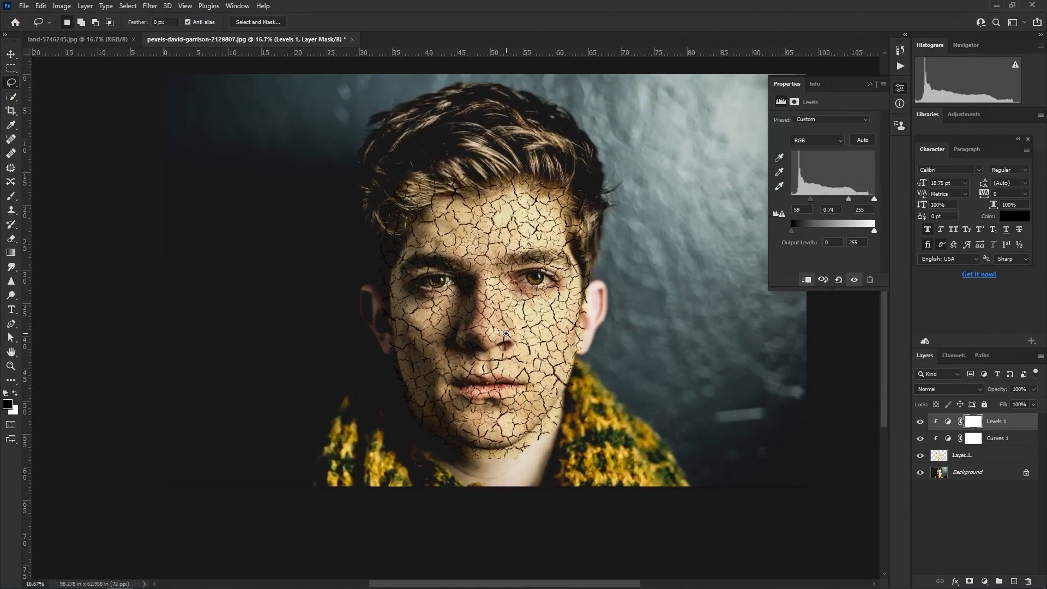
left_click(864, 88)
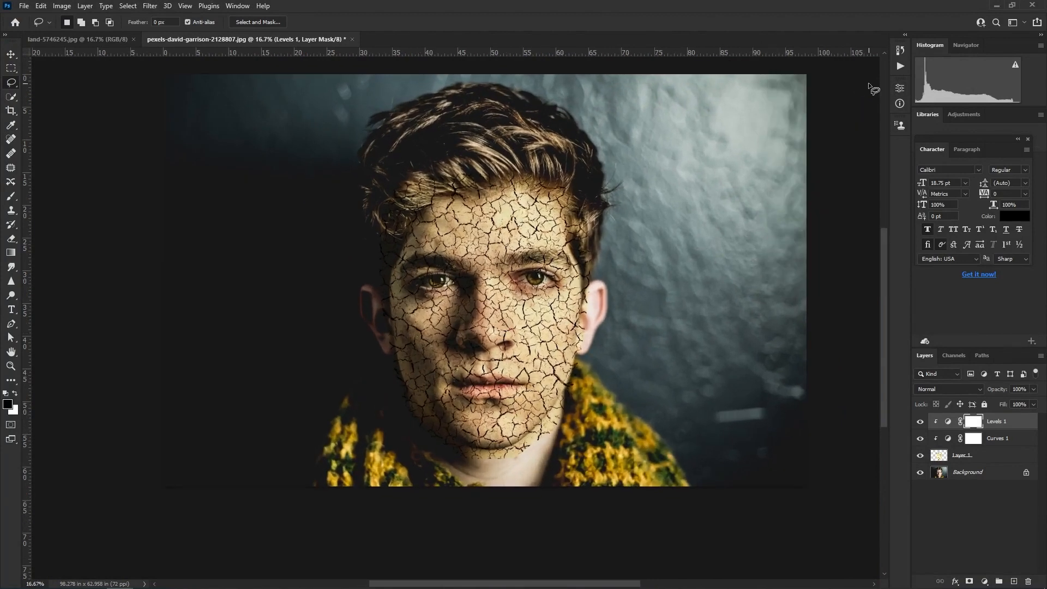
Add a layer mask to the cracked-texture layer and switch to the Brush tool
left_click(976, 455)
left_click(969, 581)
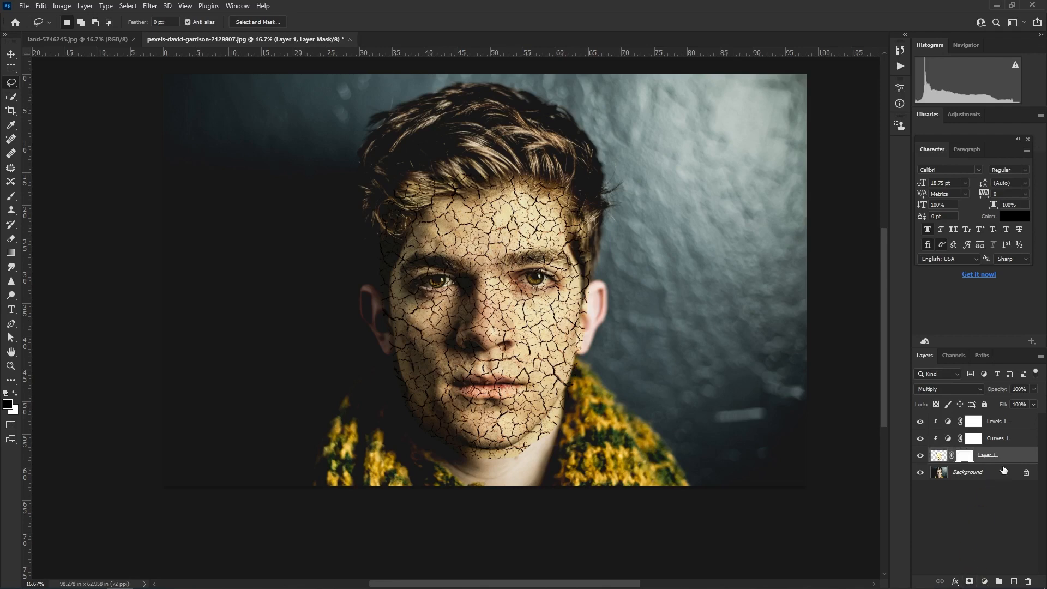
key("ctrl+plus")
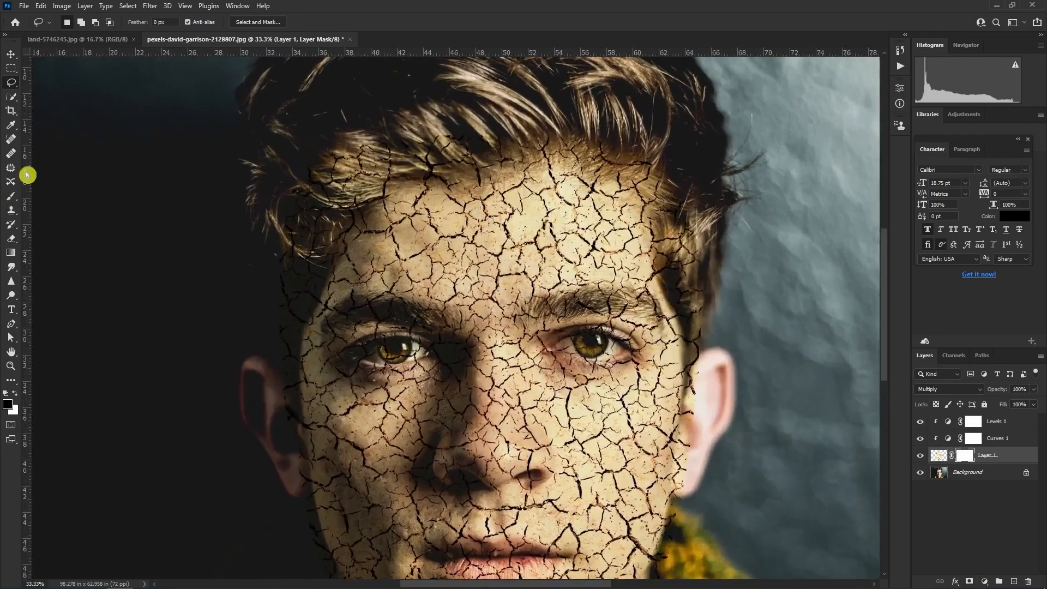
left_click(12, 197)
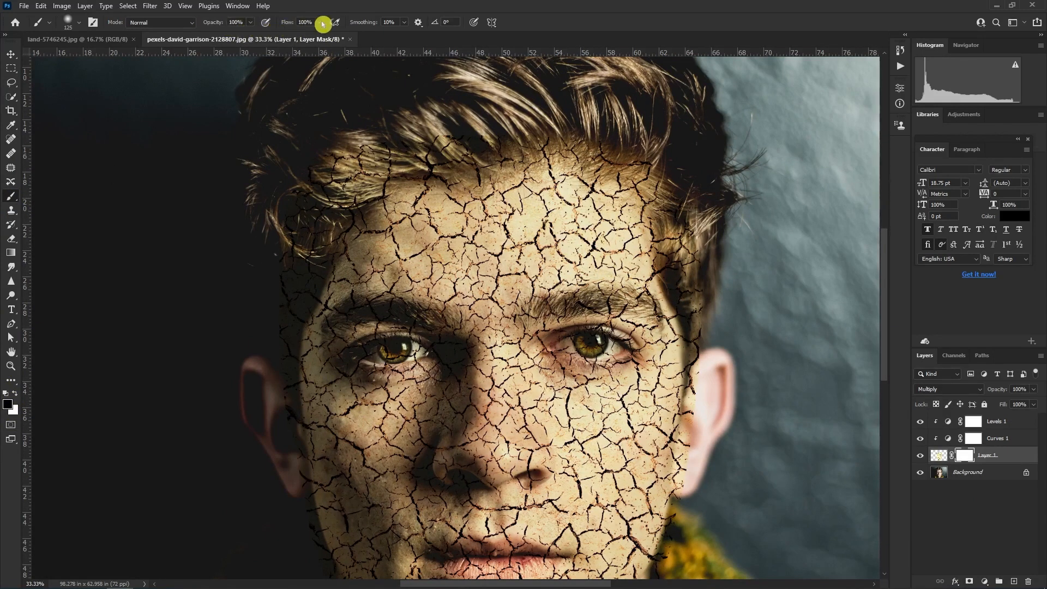
Paint black on the texture layer's mask along the central hairline to remove the cracks from the hair above the forehead
left_click(554, 252, "ctrl")
left_click_drag(541, 174, 543, 339)
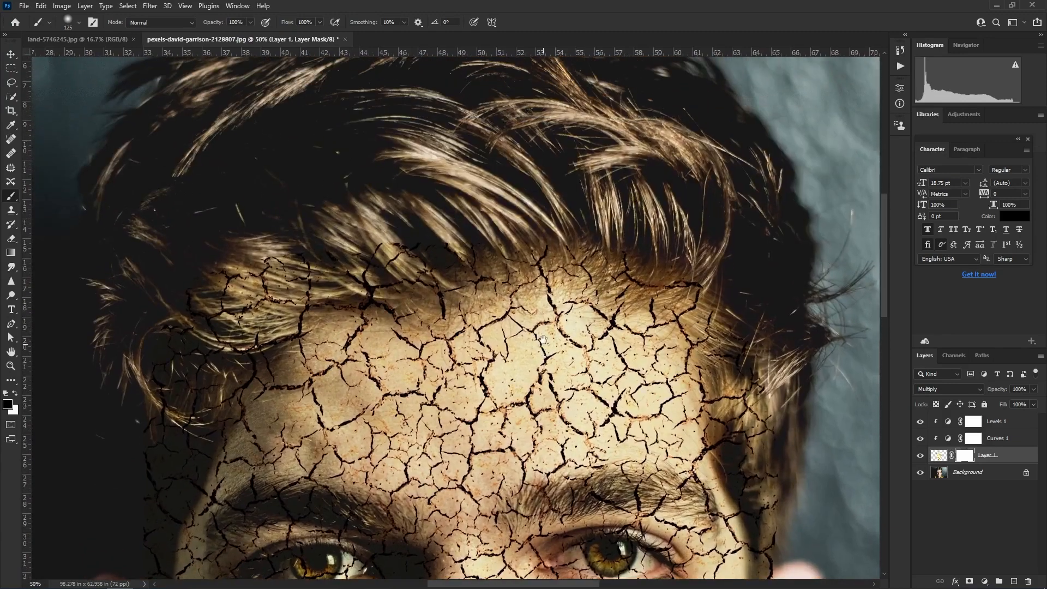
key("bracketright")
key("bracketright")
mouse_move(387, 246)
left_mouse_down()
mouse_move(598, 221)
mouse_move(655, 237)
mouse_move(652, 253)
mouse_move(720, 278)
left_mouse_up()
key("bracketleft")
key("bracketleft")
mouse_move(617, 262)
left_mouse_down()
mouse_move(667, 284)
mouse_move(565, 257)
mouse_move(584, 249)
mouse_move(466, 271)
mouse_move(475, 272)
mouse_move(393, 267)
mouse_move(384, 275)
mouse_move(397, 279)
mouse_move(351, 286)
mouse_move(345, 270)
mouse_move(403, 272)
left_mouse_up()
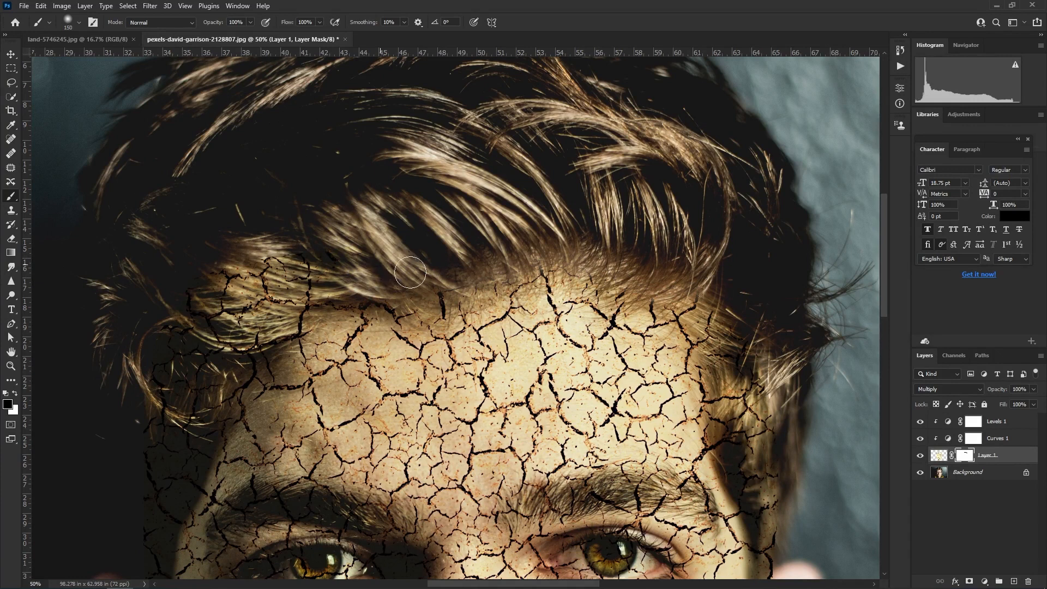
Mask out the cracks over the hair and temple on the shaded side of the head with the 150 px brush
left_click_drag(298, 289, 415, 263)
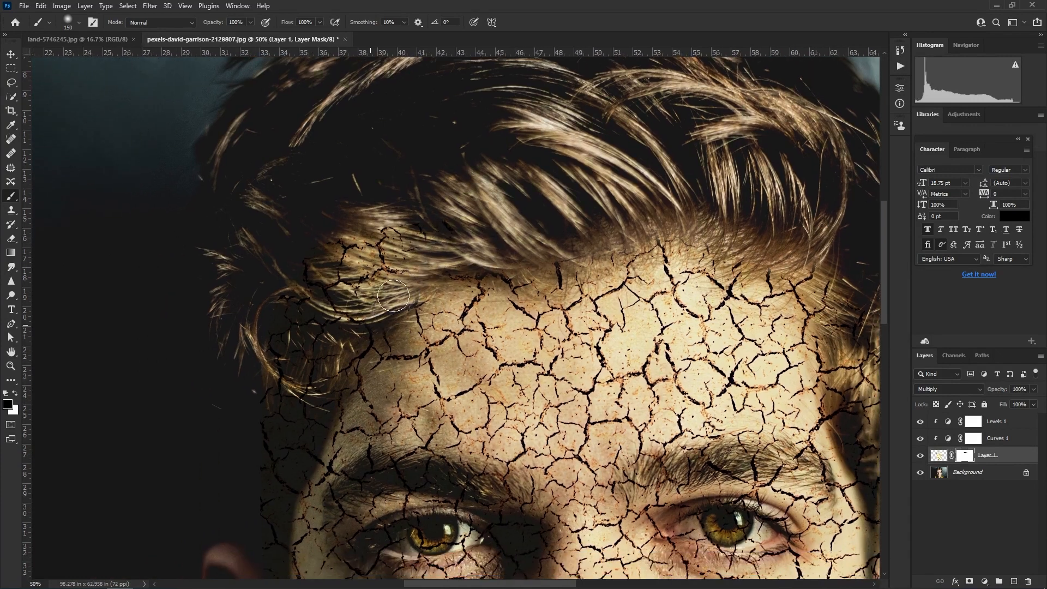
mouse_move(341, 369)
left_mouse_down()
mouse_move(260, 498)
mouse_move(256, 426)
mouse_move(364, 303)
left_mouse_up()
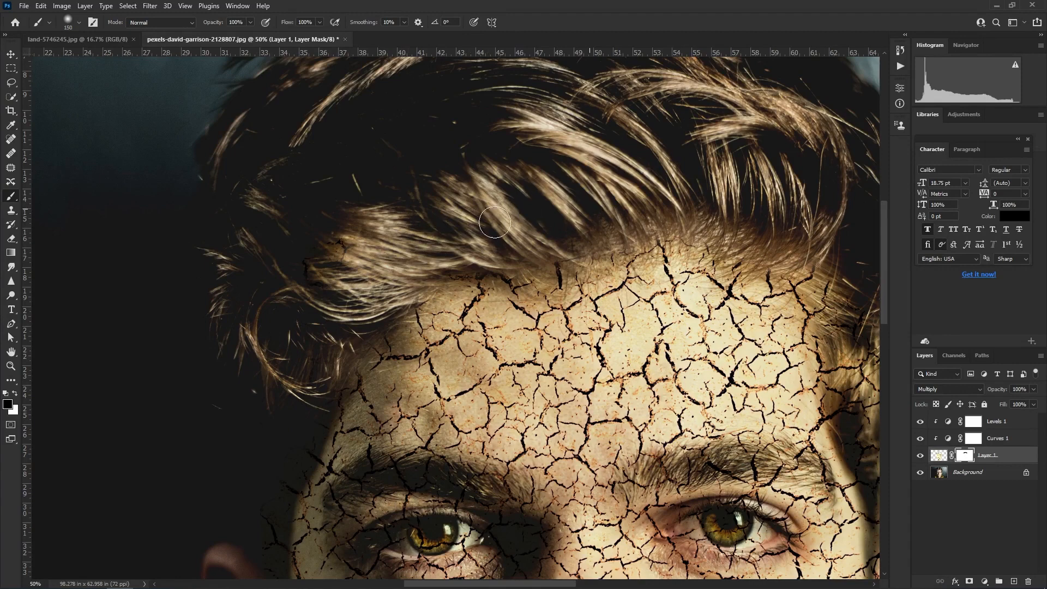
left_click_drag(311, 374, 396, 220)
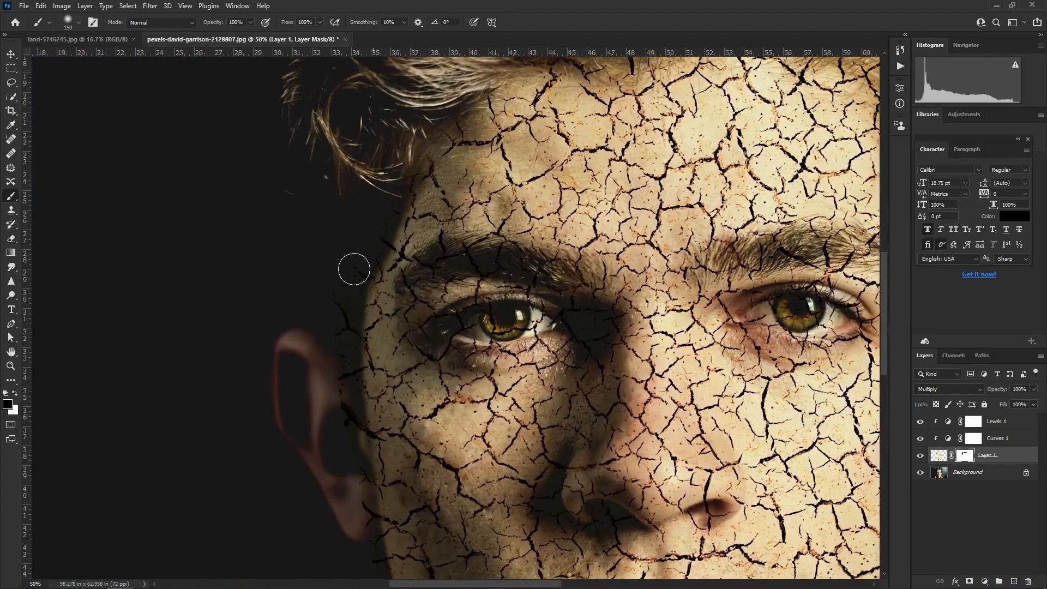
scroll(339, 370, "up", 1)
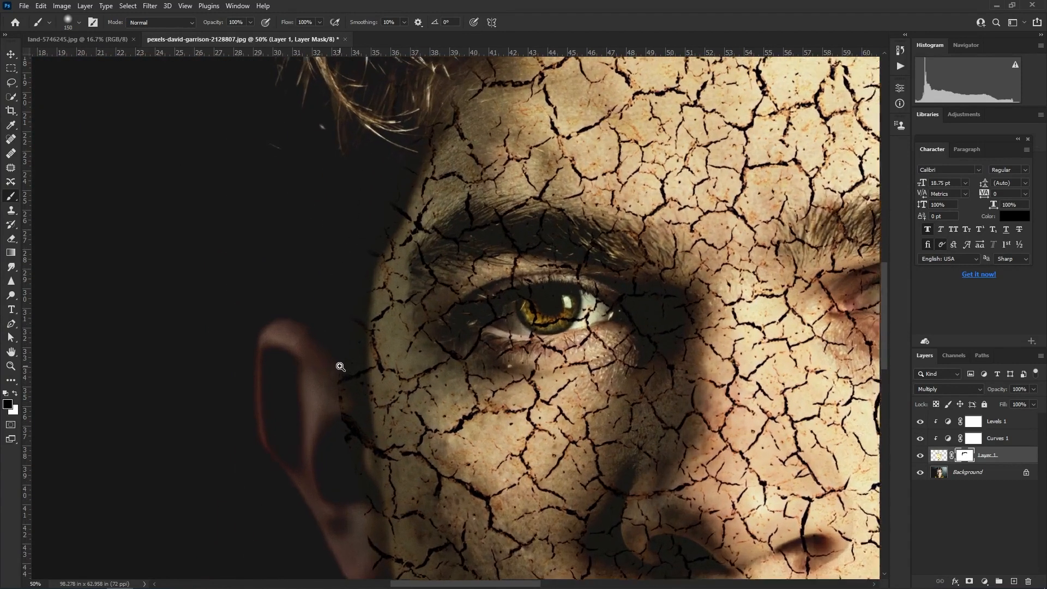
Reduce the brush to 90 px and mask the cracks off the shaded ear and the adjacent edge of the face
key("bracketleft")
key("bracketleft")
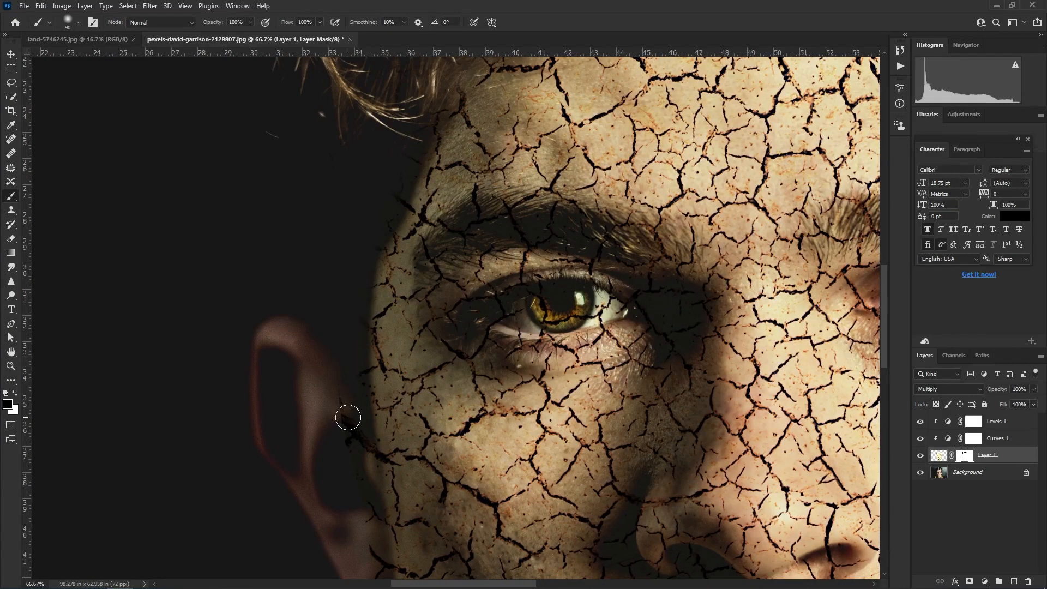
left_click_drag(370, 470, 393, 277)
left_click_drag(368, 203, 390, 295)
left_click_drag(402, 388, 385, 234)
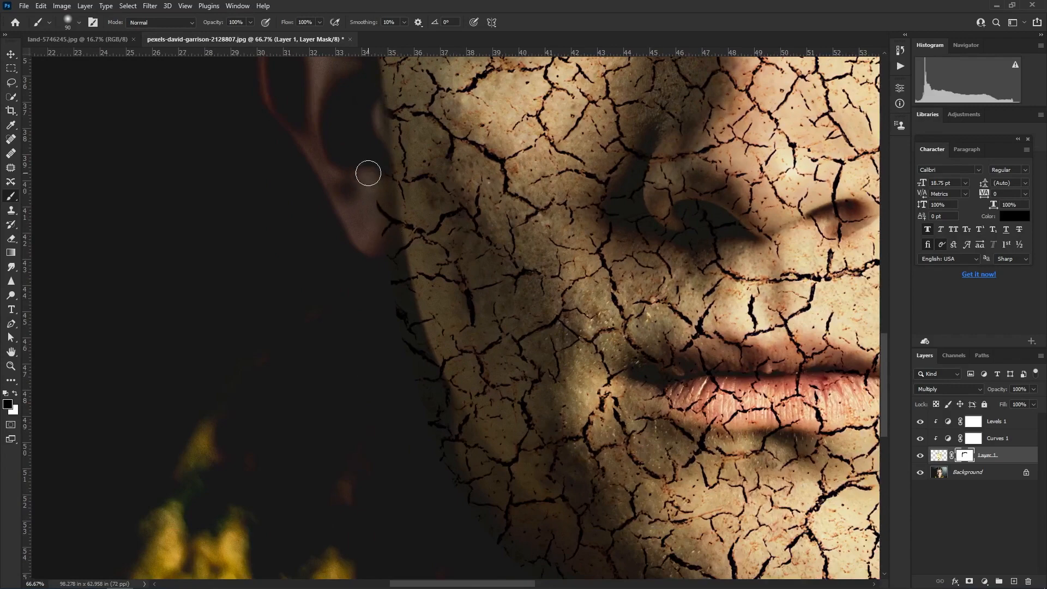
Mask out the cracks spilling past the shaded jawline, from below the earlobe down to the chin
mouse_move(381, 195)
left_mouse_down()
mouse_move(401, 304)
mouse_move(385, 288)
left_mouse_up()
mouse_move(363, 211)
left_mouse_down()
mouse_move(430, 360)
mouse_move(345, 247)
left_mouse_up()
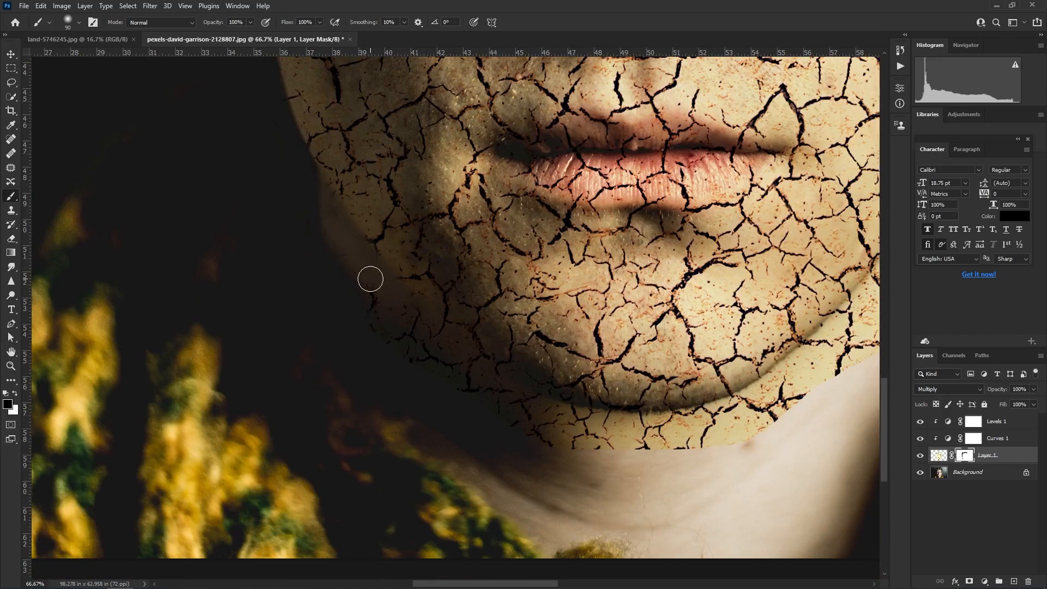
left_click_drag(406, 328, 374, 295)
left_click_drag(489, 365, 371, 306)
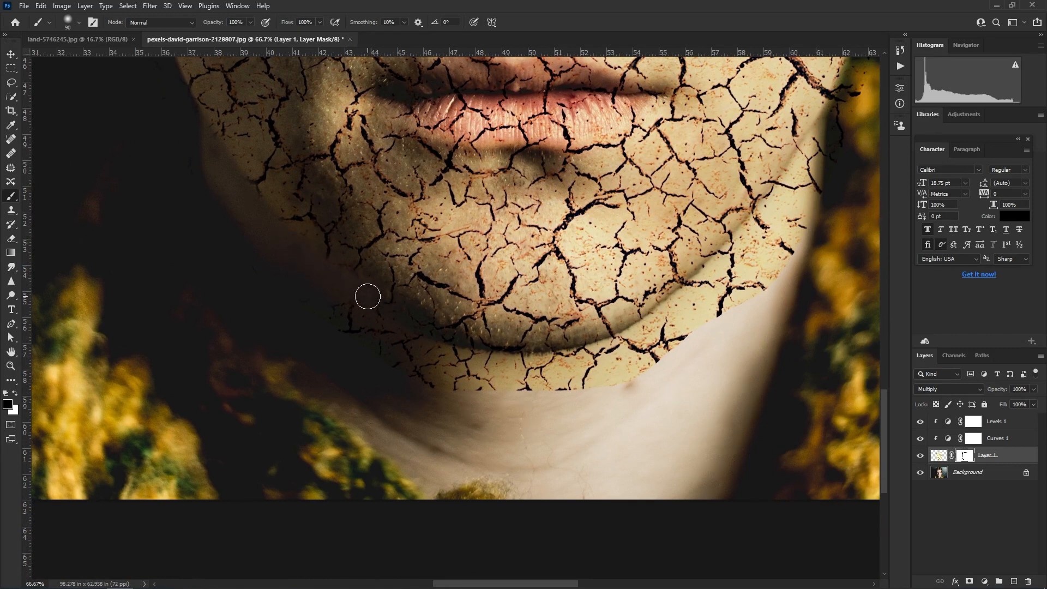
mouse_move(473, 365)
left_mouse_down()
mouse_move(332, 336)
mouse_move(395, 344)
mouse_move(273, 344)
left_mouse_up()
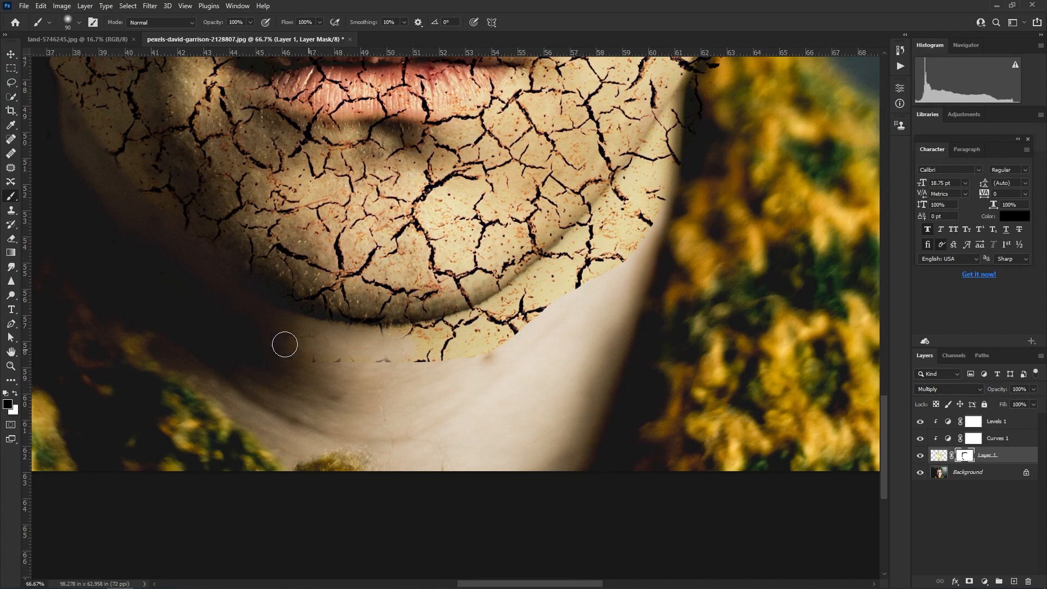
Mask the texture off the neck directly beneath the chin, following the chin's lower edge
left_click_drag(440, 357, 347, 367)
left_click_drag(286, 349, 381, 330)
left_click_drag(288, 369, 400, 350)
left_click_drag(500, 289, 480, 336)
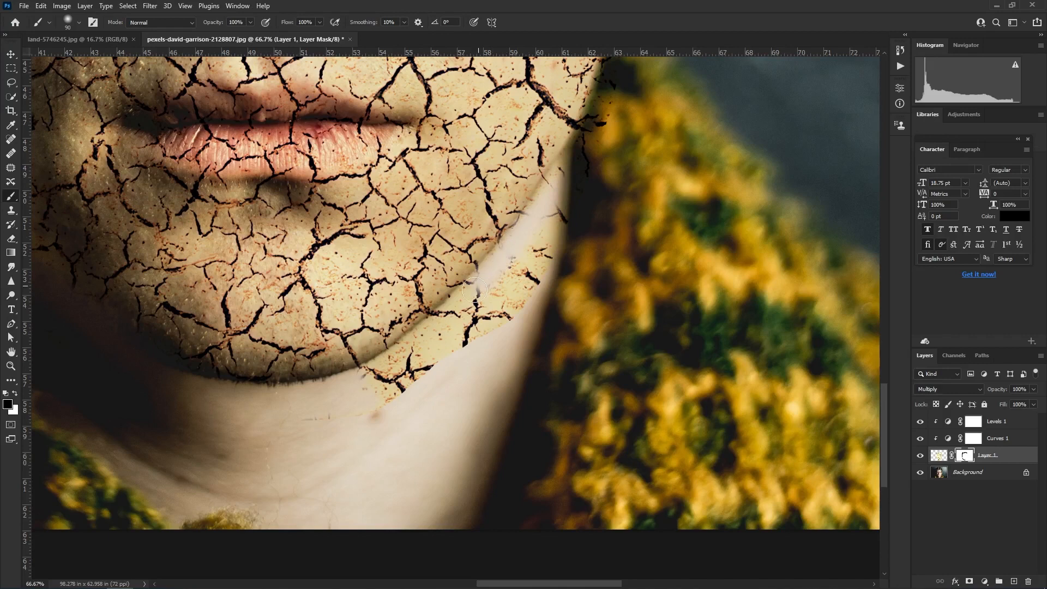
left_click_drag(404, 351, 335, 393)
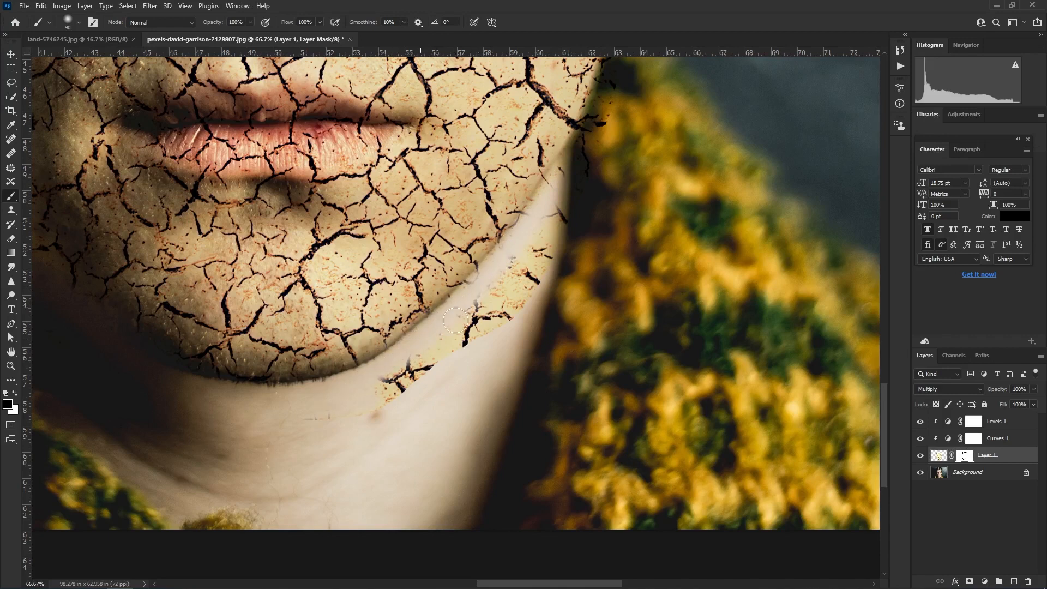
left_click_drag(464, 303, 370, 393)
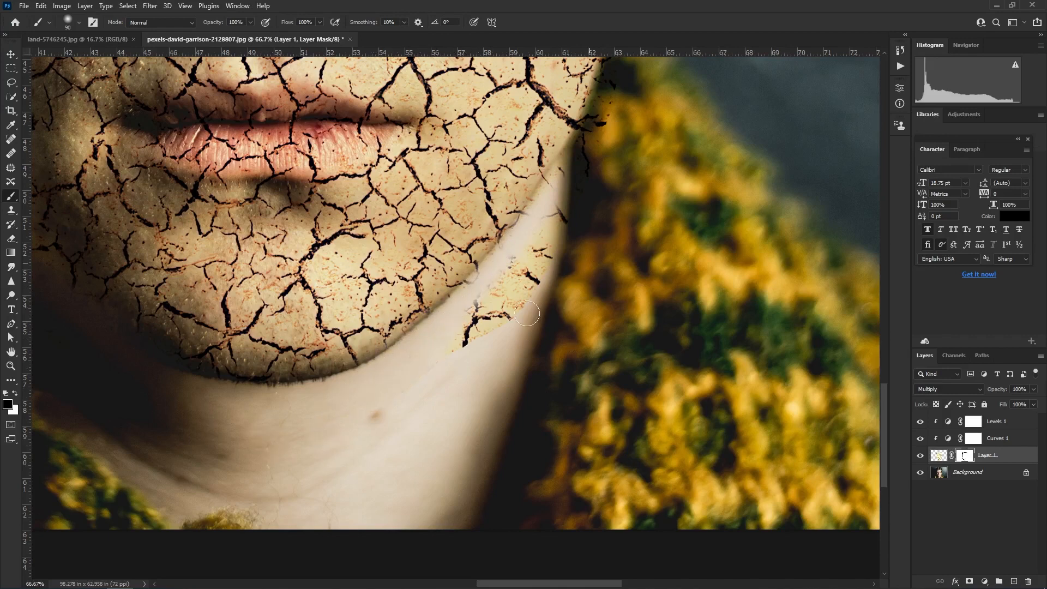
Mask out the remaining texture on the lit side of the neck and past the jaw edge beside the sweater
left_click_drag(527, 314, 563, 223)
left_click_drag(510, 258, 516, 251)
left_click_drag(602, 142, 427, 417)
left_click_drag(460, 261, 389, 466)
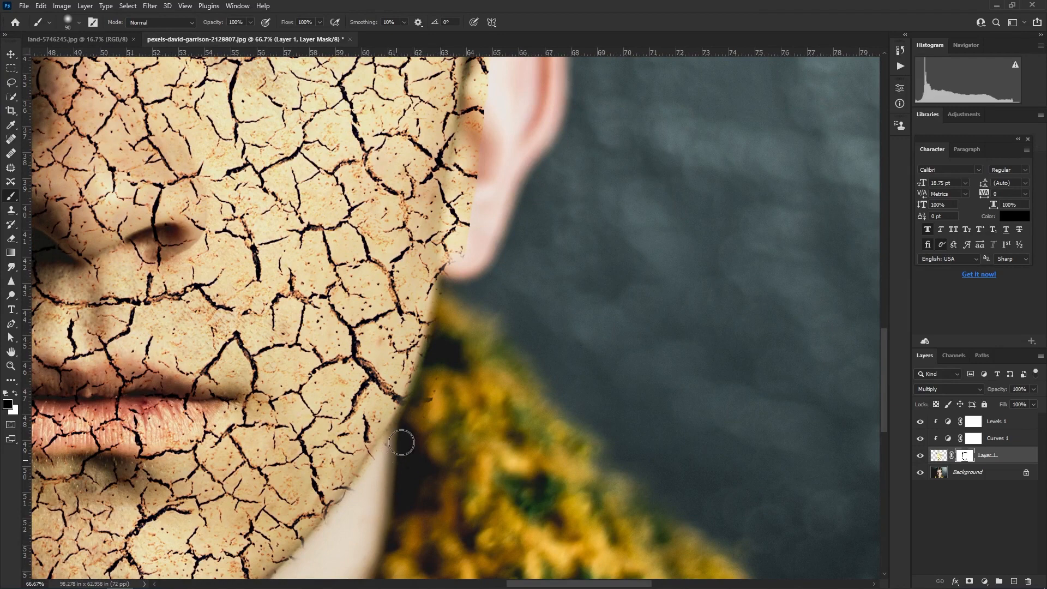
Mask the cracks off the lit ear, along the edge where it meets the cheek
scroll(484, 283, "up", 3)
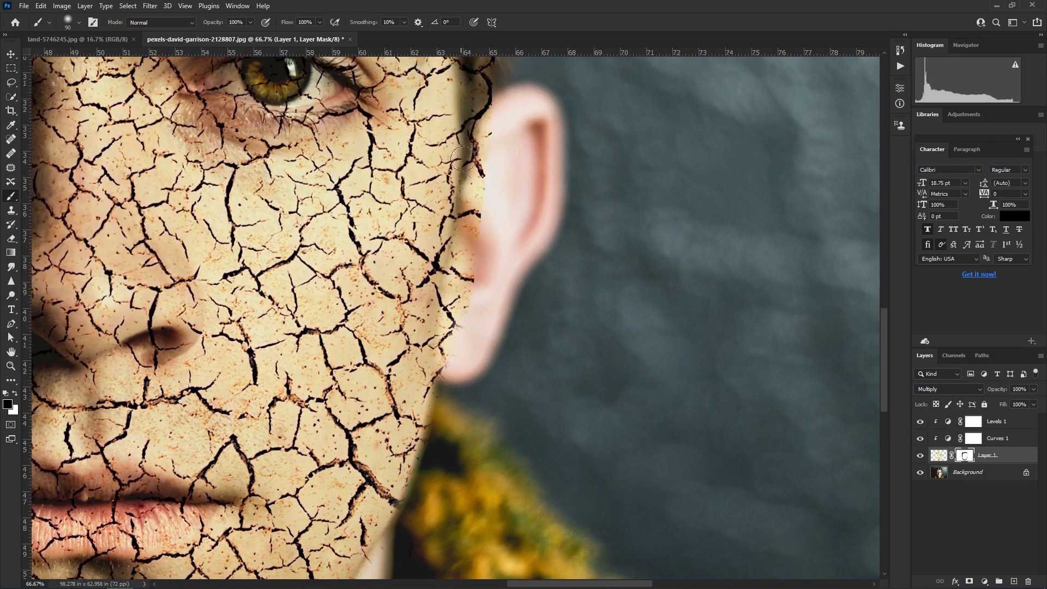
left_click_drag(478, 143, 442, 376)
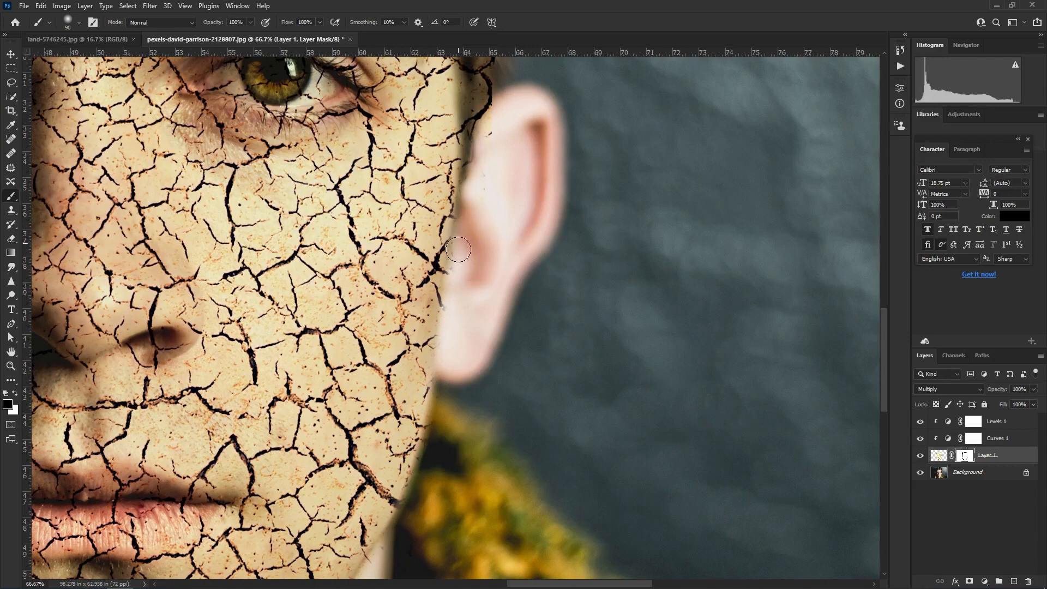
scroll(482, 164, "up", 6)
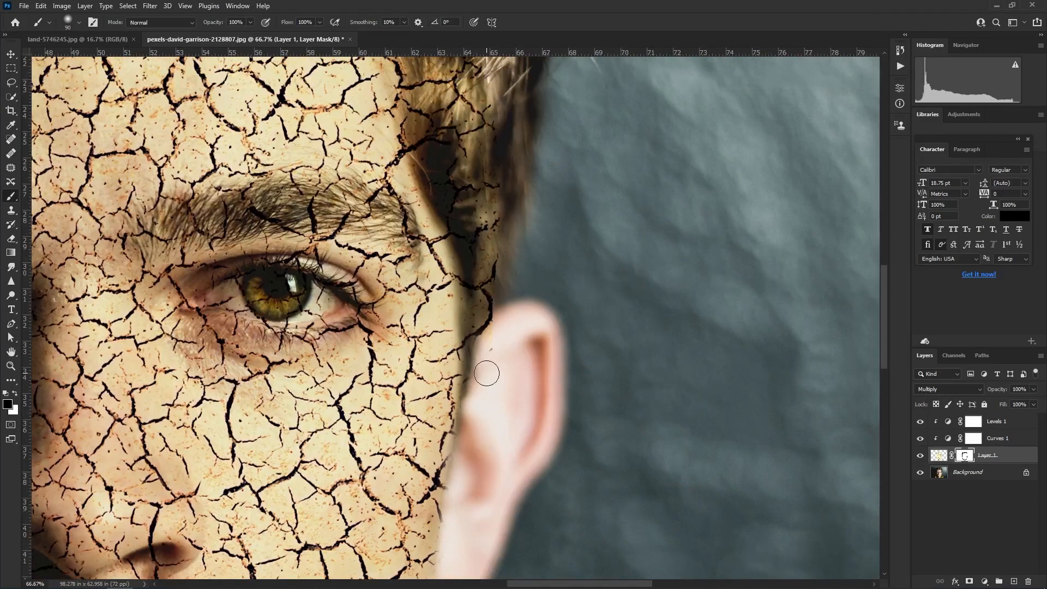
Mask out the cracks over the sideburn and side hair above the lit ear
scroll(482, 191, "up", 3)
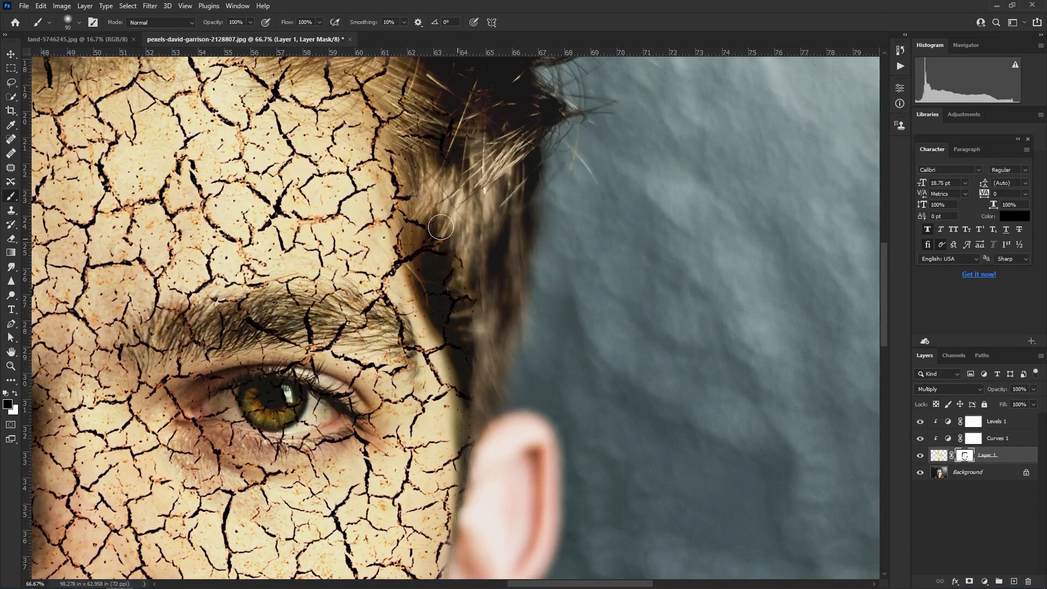
left_click_drag(449, 270, 484, 356)
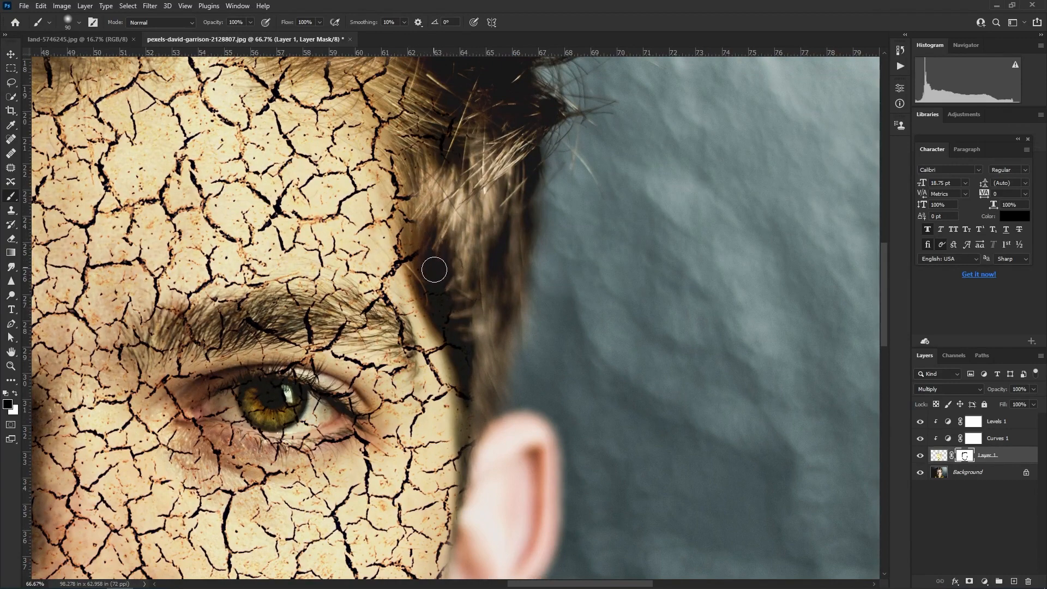
scroll(462, 293, "up", 2)
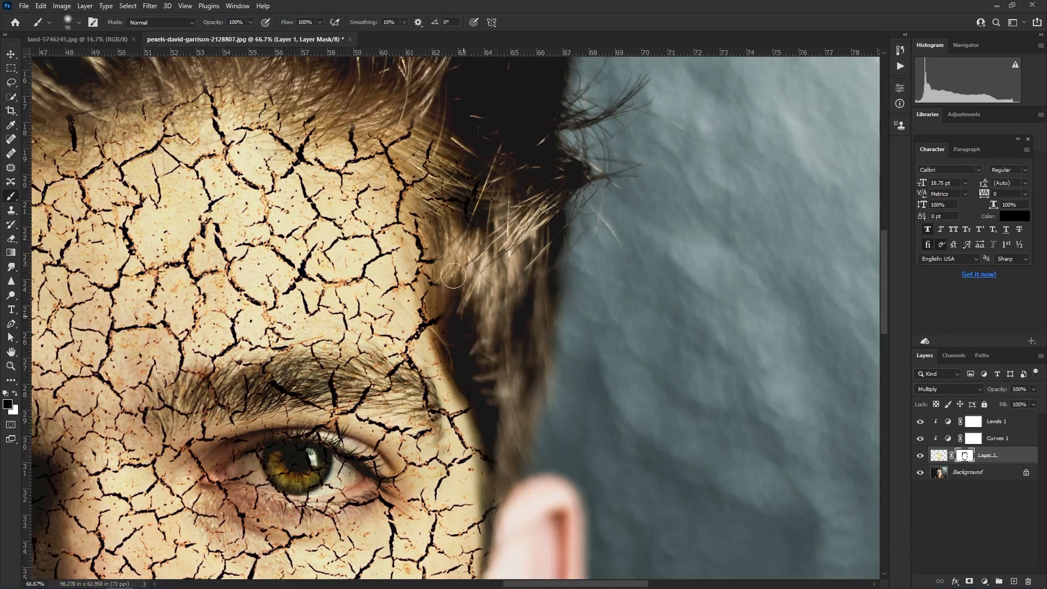
scroll(474, 300, "up", 2)
Mask the leftover cracks off the hair at the lit temple and along the forehead hairline
mouse_move(473, 294)
left_mouse_down()
mouse_move(413, 227)
mouse_move(372, 205)
mouse_move(462, 257)
mouse_move(383, 133)
mouse_move(499, 280)
mouse_move(457, 220)
mouse_move(537, 308)
left_mouse_up()
scroll(464, 229, "up", 1)
scroll(480, 251, "left", 3)
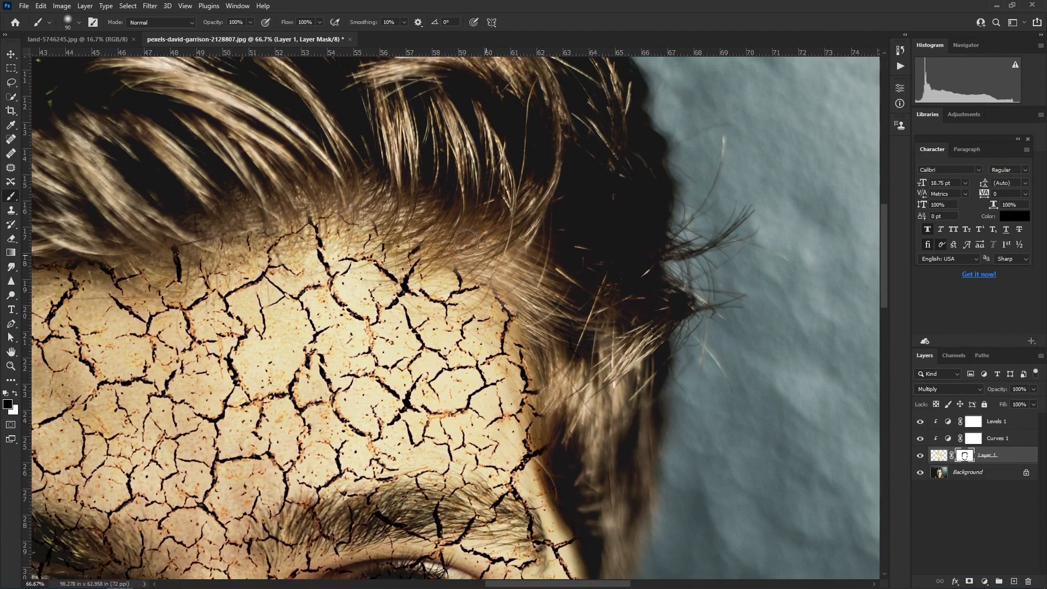
scroll(337, 209, "left", 4)
scroll(316, 235, "up", 1)
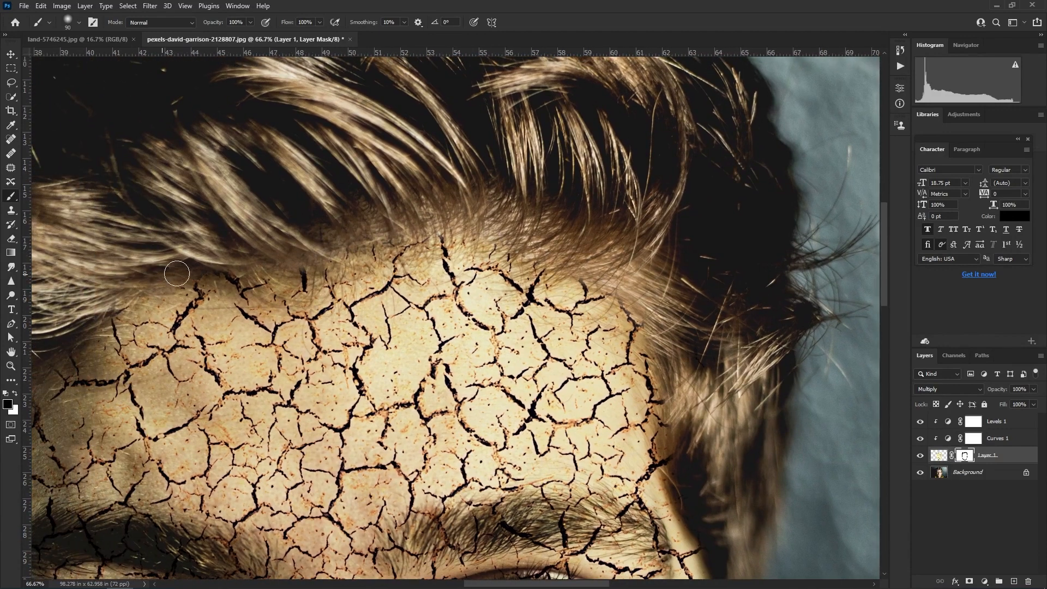
left_click_drag(232, 284, 257, 266)
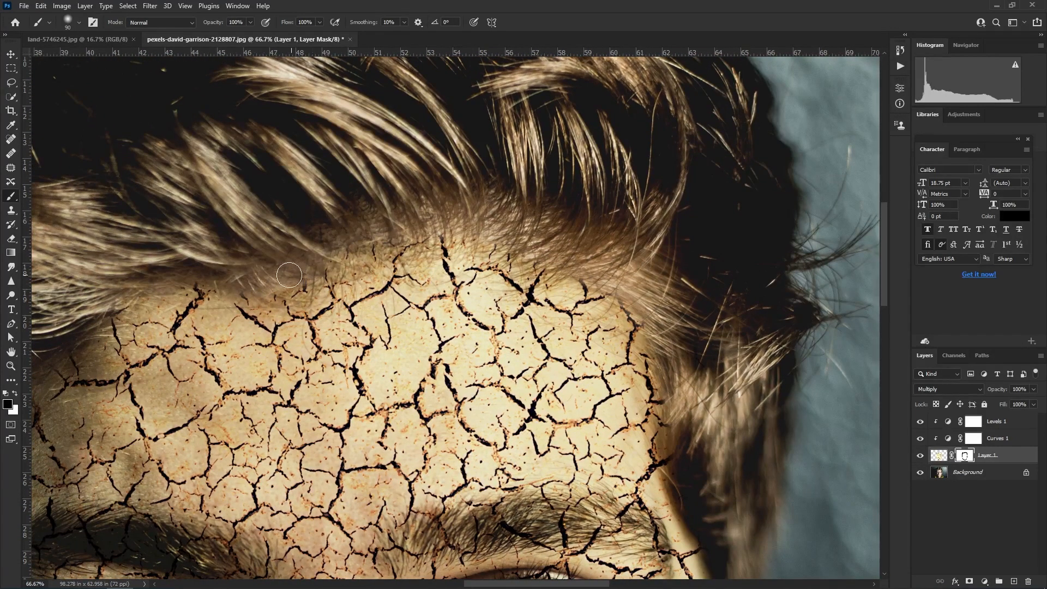
Mask the cracks off the iris and pupil of the eye on the lit side of the face
scroll(374, 216, "left", 6)
scroll(371, 218, "down", 1)
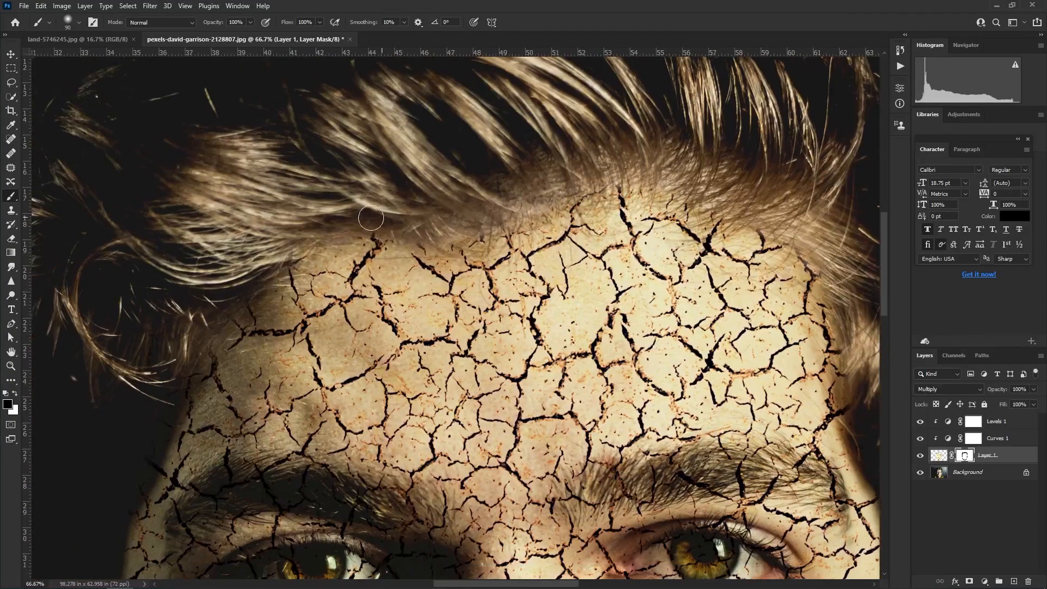
scroll(297, 281, "down", 5)
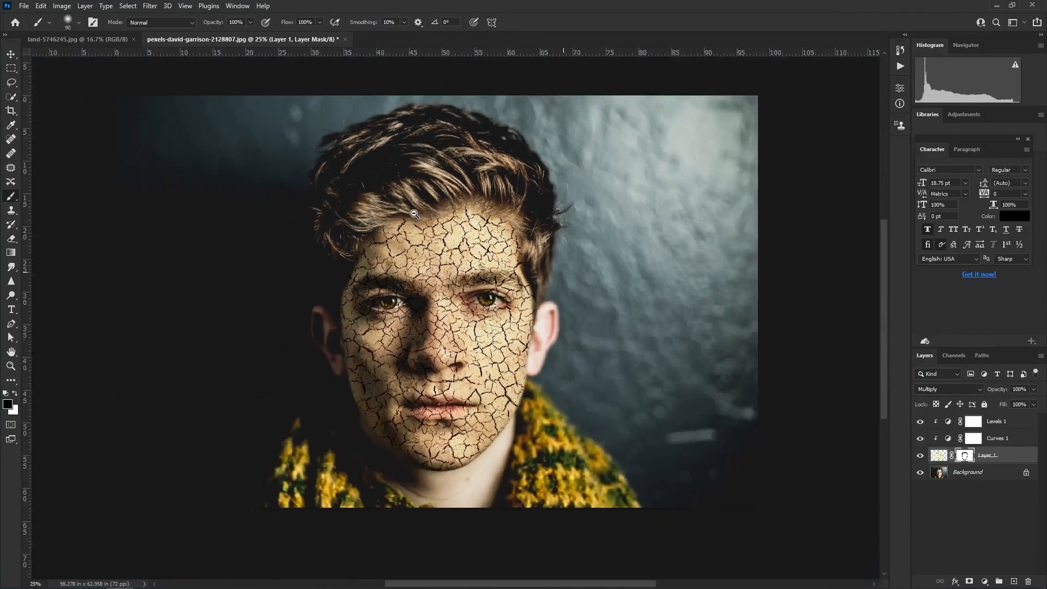
scroll(453, 280, "down", 3)
scroll(478, 315, "up", 3)
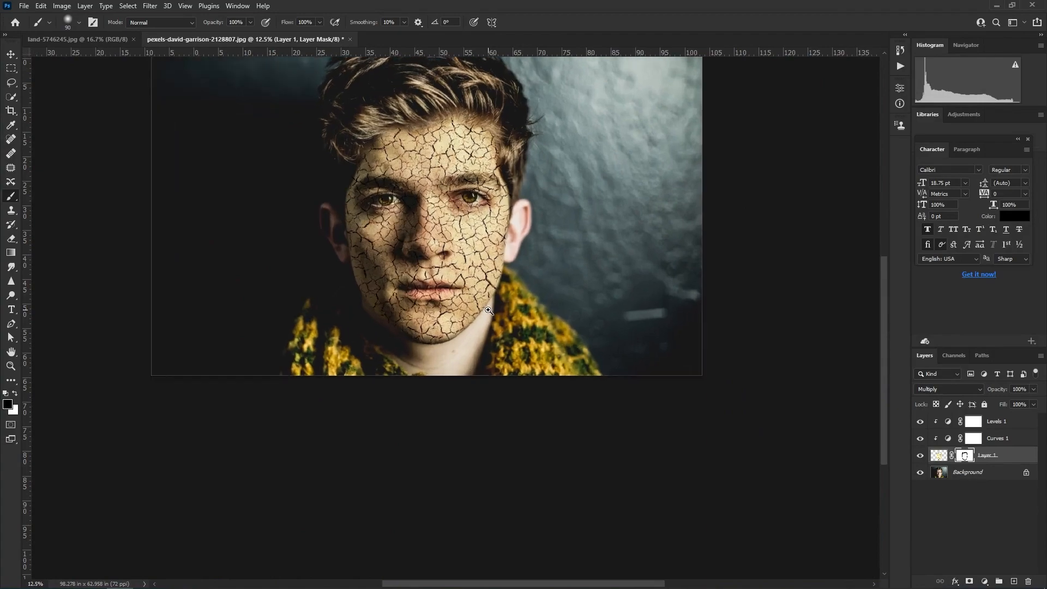
scroll(453, 105, "up", 1)
scroll(453, 105, "up", 2)
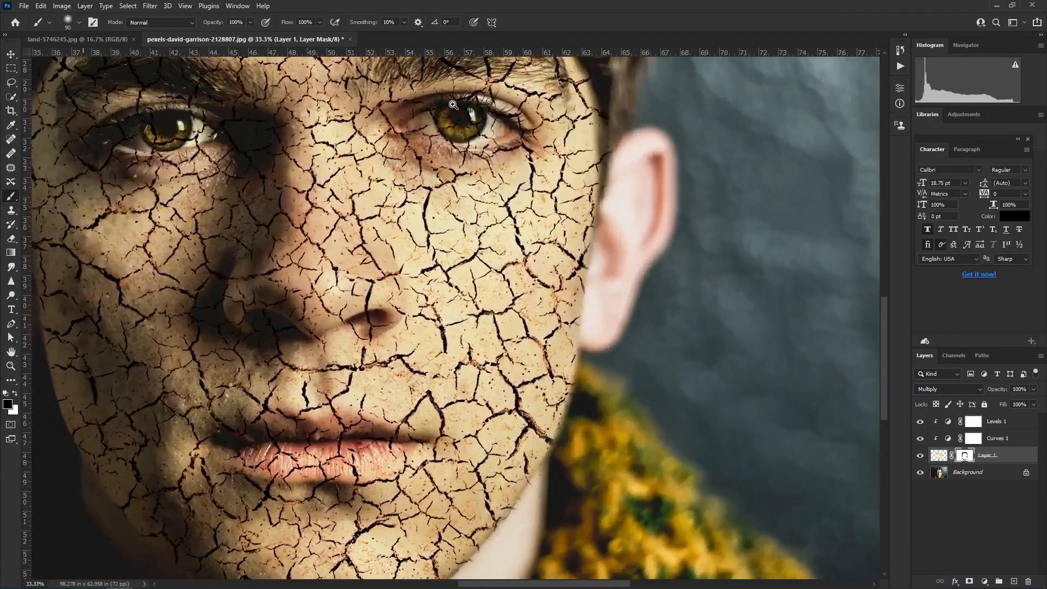
scroll(462, 123, "up", 3)
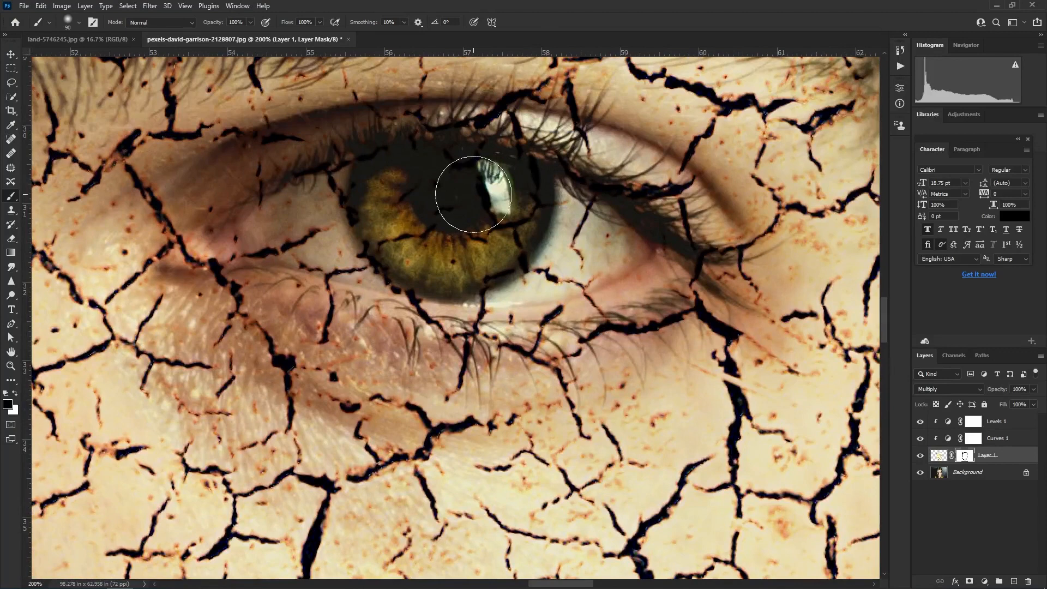
mouse_move(473, 194)
left_mouse_down()
mouse_move(437, 192)
mouse_move(472, 199)
mouse_move(459, 176)
mouse_move(396, 183)
mouse_move(413, 228)
mouse_move(391, 215)
mouse_move(416, 242)
mouse_move(492, 232)
mouse_move(459, 250)
mouse_move(507, 213)
mouse_move(506, 191)
mouse_move(509, 215)
mouse_move(458, 239)
mouse_move(509, 196)
mouse_move(476, 180)
mouse_move(381, 204)
left_mouse_up()
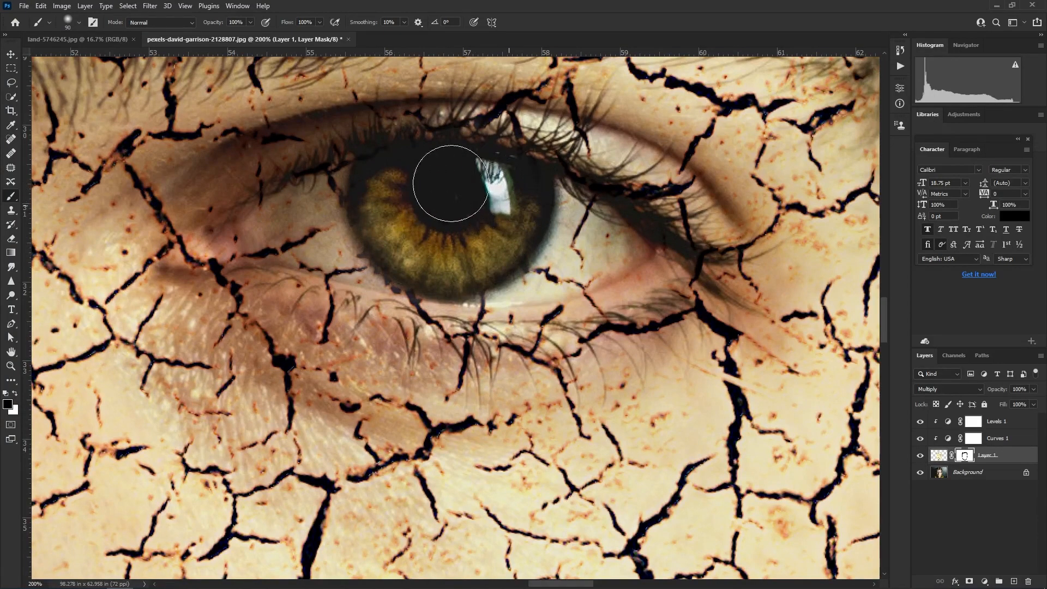
Mask the cracks off the iris and pupil of the eye on the shadowed side of the face
scroll(453, 220, "down", 5)
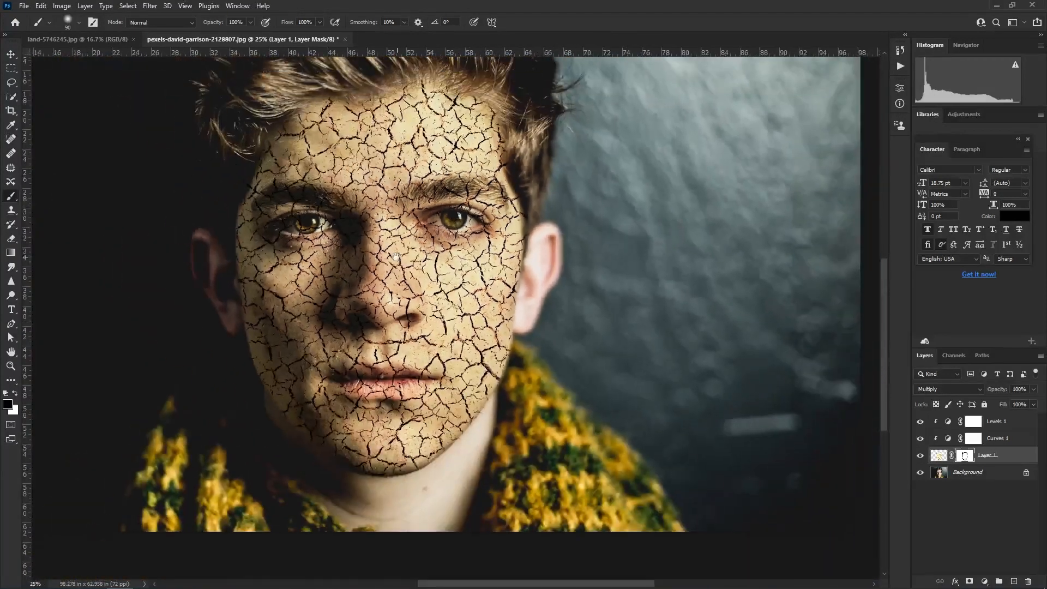
left_click_drag(395, 256, 475, 256)
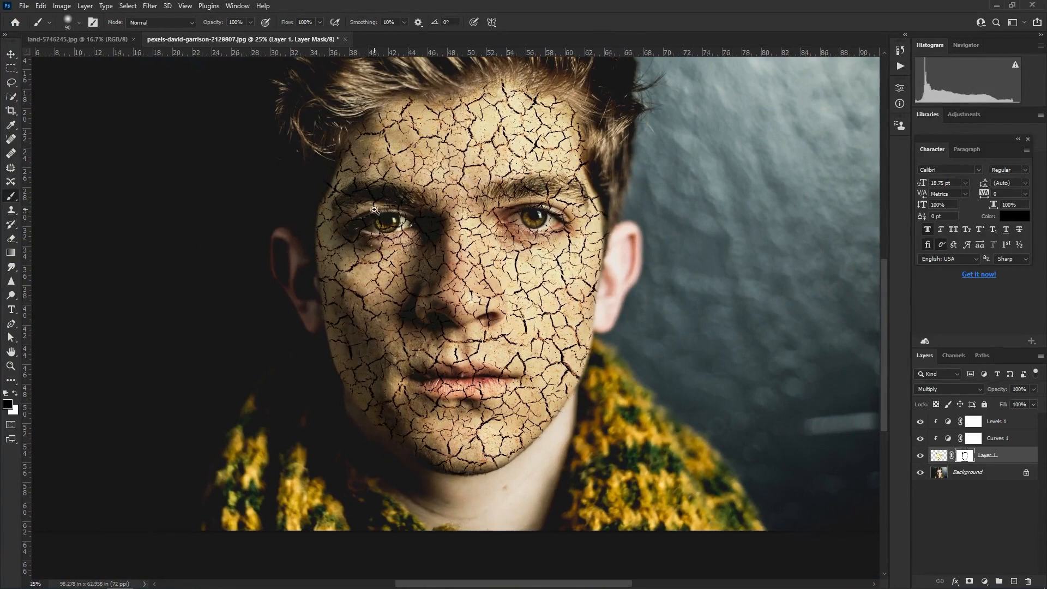
scroll(374, 209, "up", 5)
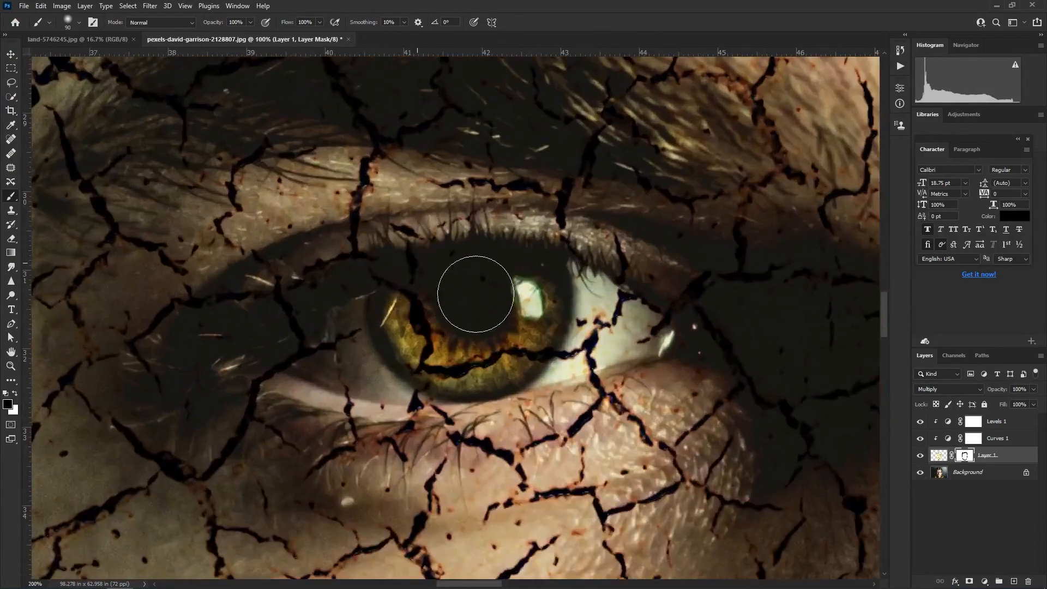
mouse_move(475, 294)
left_mouse_down()
mouse_move(436, 296)
mouse_move(419, 334)
mouse_move(469, 335)
mouse_move(429, 348)
mouse_move(486, 348)
mouse_move(523, 319)
mouse_move(533, 291)
mouse_move(522, 326)
mouse_move(469, 289)
mouse_move(422, 280)
mouse_move(412, 323)
mouse_move(432, 287)
left_mouse_up()
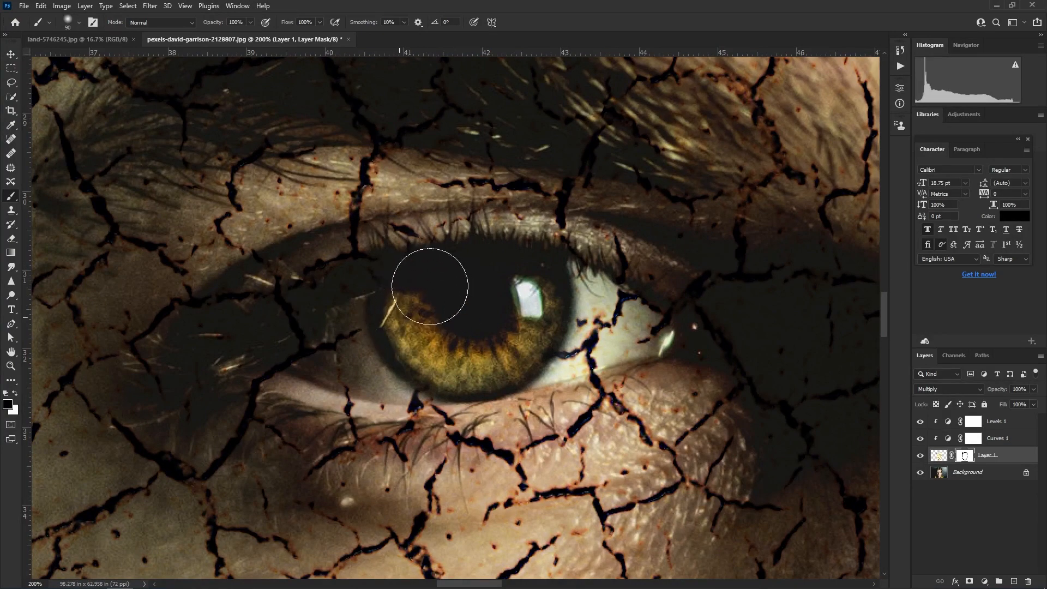
Reduce the brush size to 45 and mask the cracks off the white and inner corner of the lit-side eye
left_click(443, 309, "alt")
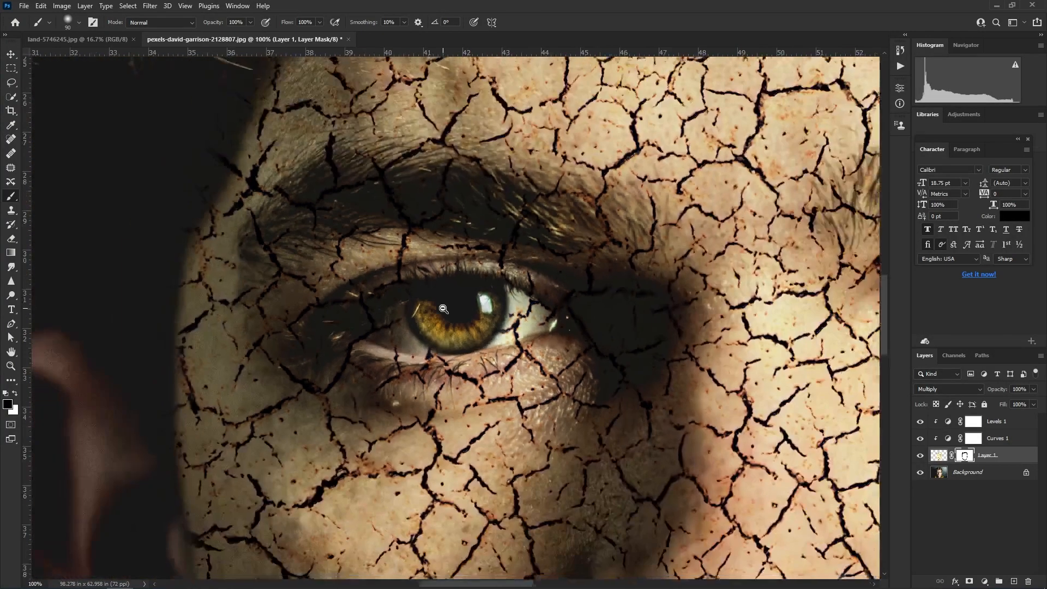
left_click(442, 309, "alt")
left_click(443, 308, "alt")
left_click(443, 309, "alt")
left_click(442, 308, "alt")
left_click(442, 309, "alt")
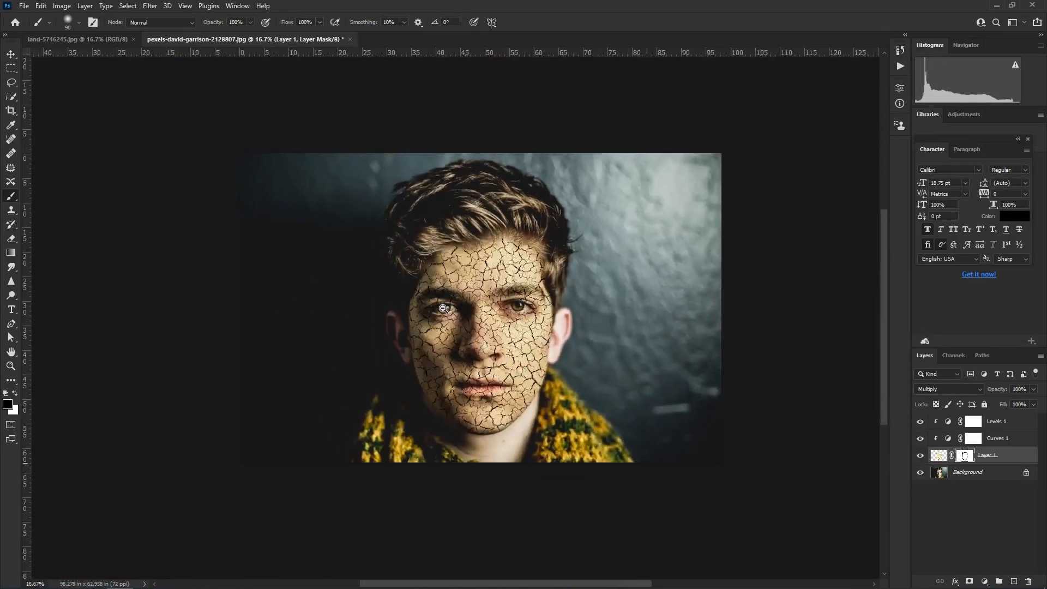
scroll(487, 314, "down", 2)
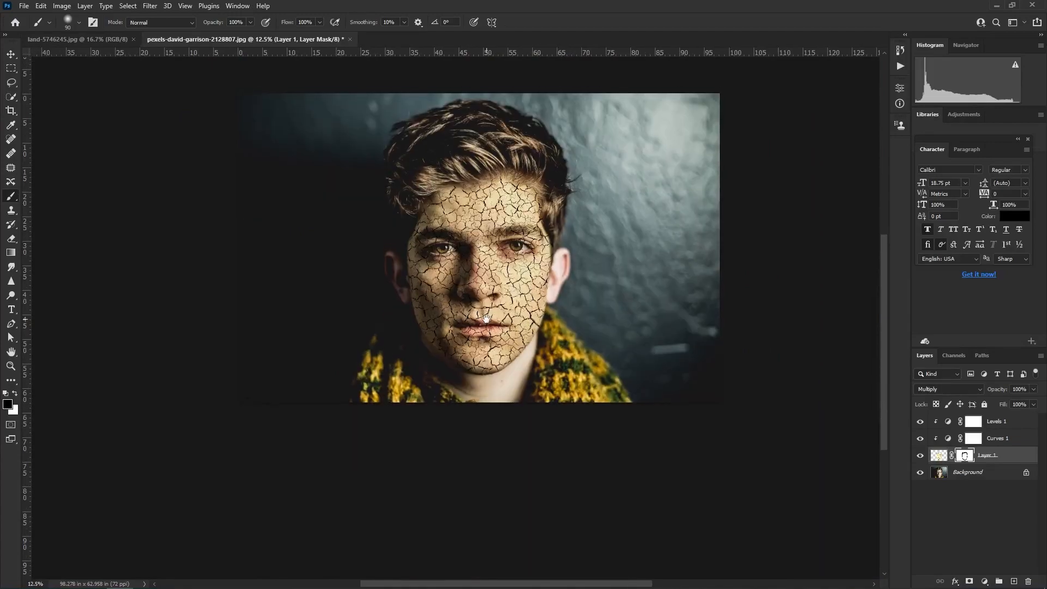
left_click(535, 258, "ctrl")
left_click(535, 259, "ctrl")
left_click(533, 256, "ctrl")
left_click(495, 236, "ctrl")
left_click(498, 235, "ctrl")
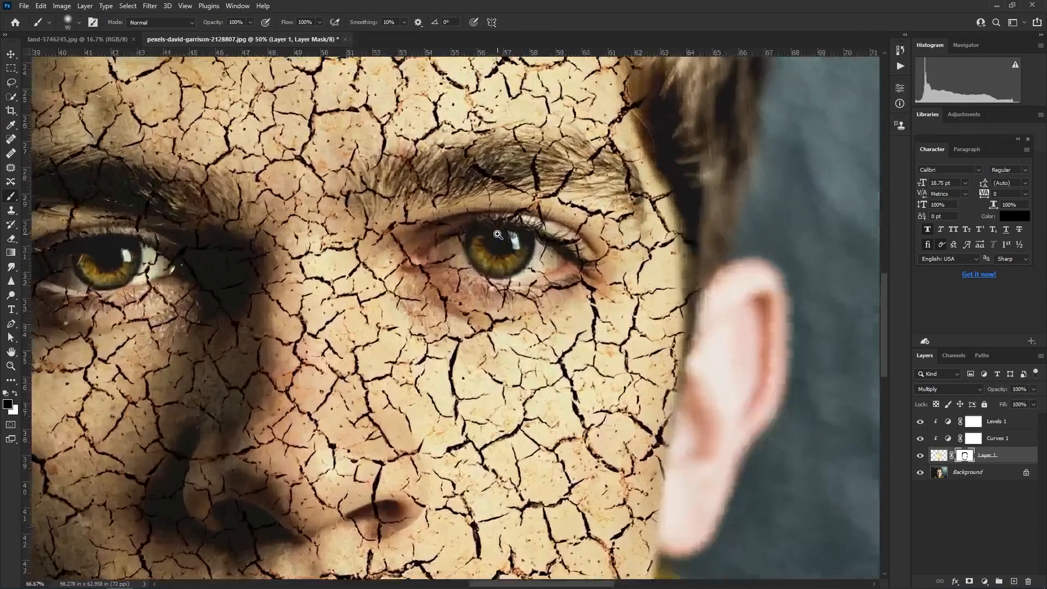
left_click(497, 234, "ctrl")
left_click(497, 234, "ctrl")
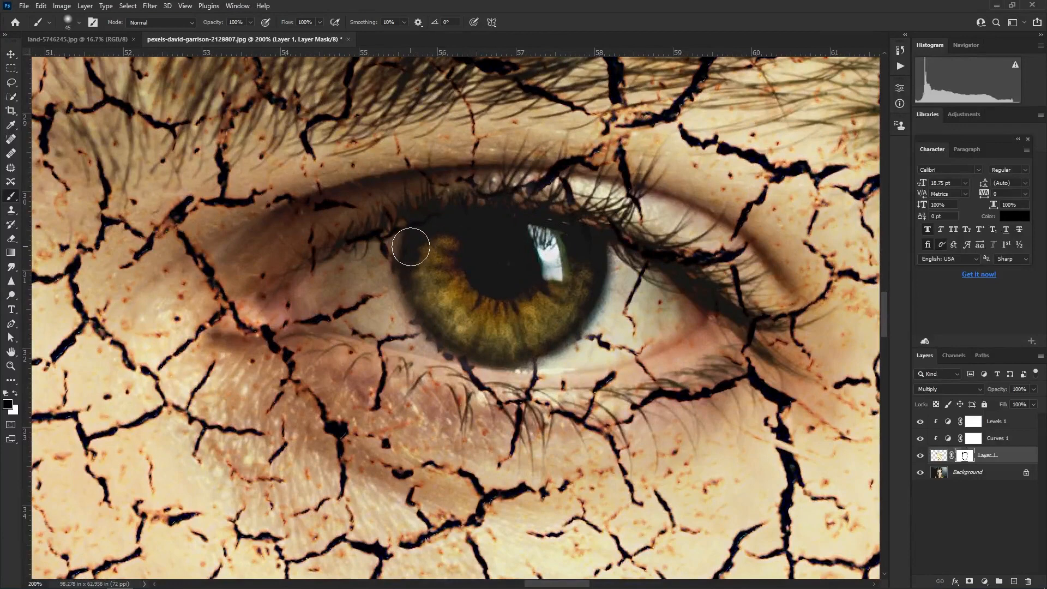
mouse_move(355, 269)
left_mouse_down()
mouse_move(303, 304)
mouse_move(414, 323)
mouse_move(332, 311)
mouse_move(405, 319)
mouse_move(415, 325)
mouse_move(378, 326)
mouse_move(493, 351)
mouse_move(455, 348)
mouse_move(602, 356)
mouse_move(661, 344)
mouse_move(702, 314)
mouse_move(611, 264)
mouse_move(586, 230)
left_mouse_up()
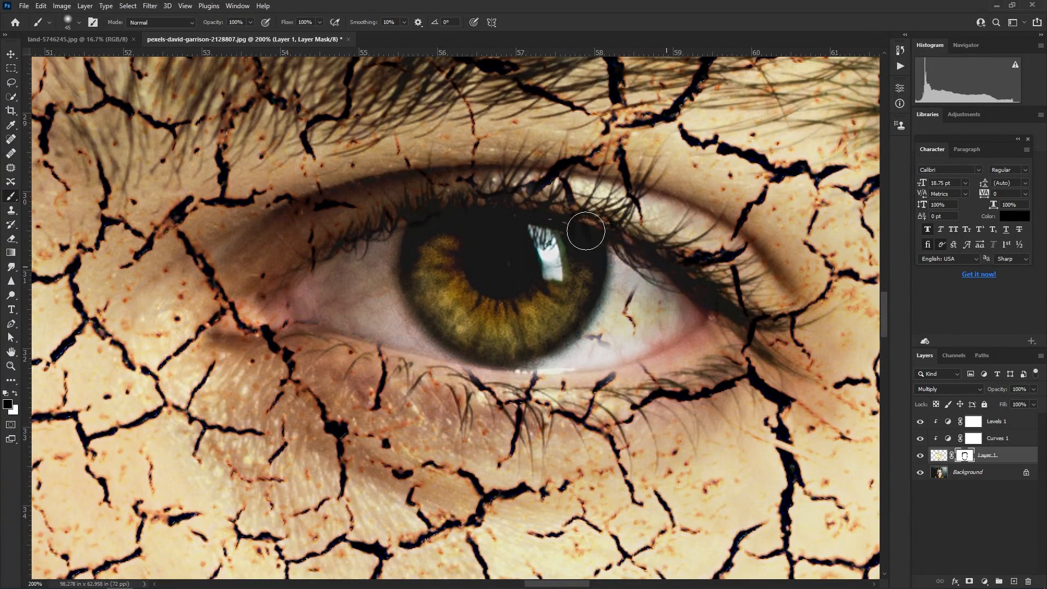
mouse_move(432, 236)
left_mouse_down()
mouse_move(584, 319)
mouse_move(588, 340)
left_mouse_up()
left_click_drag(505, 357, 406, 327)
left_click_drag(322, 304, 327, 303)
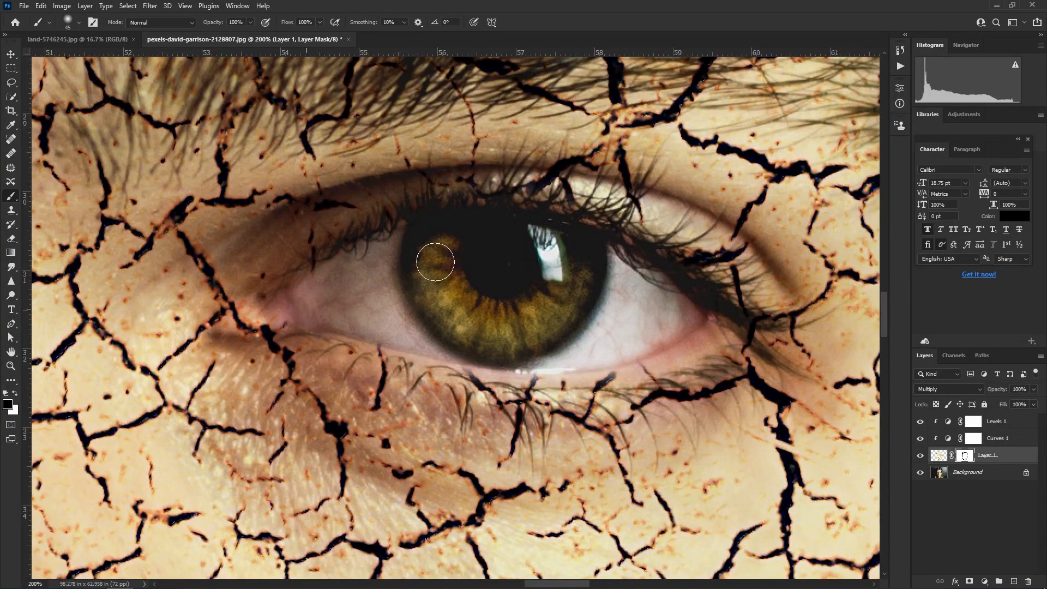
Mask the cracks off the white of the shadowed eye on both sides of the iris, up to the lower lid
scroll(402, 240, "down", 4)
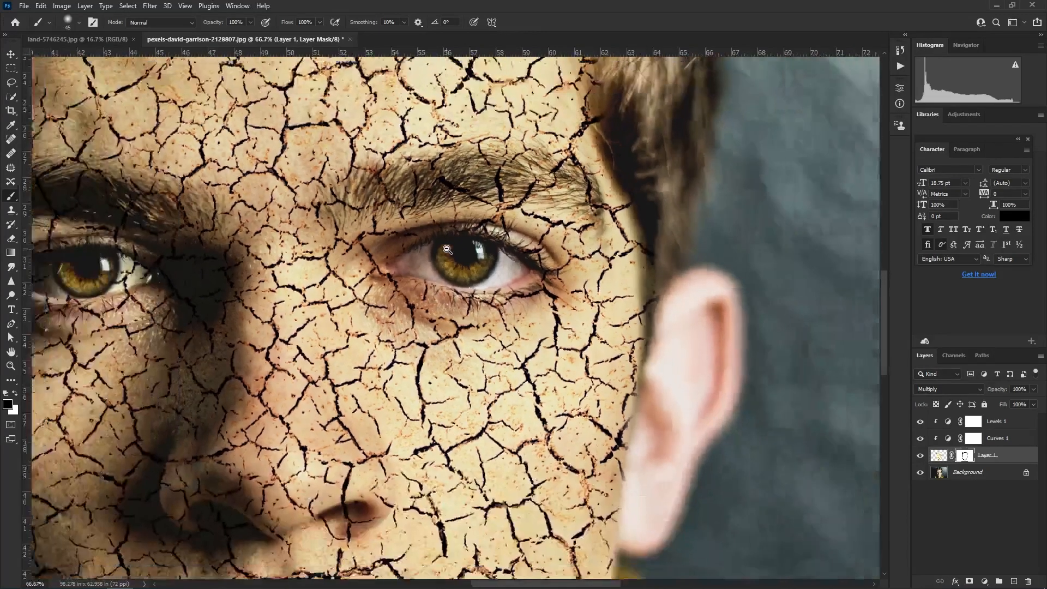
scroll(537, 307, "down", 1)
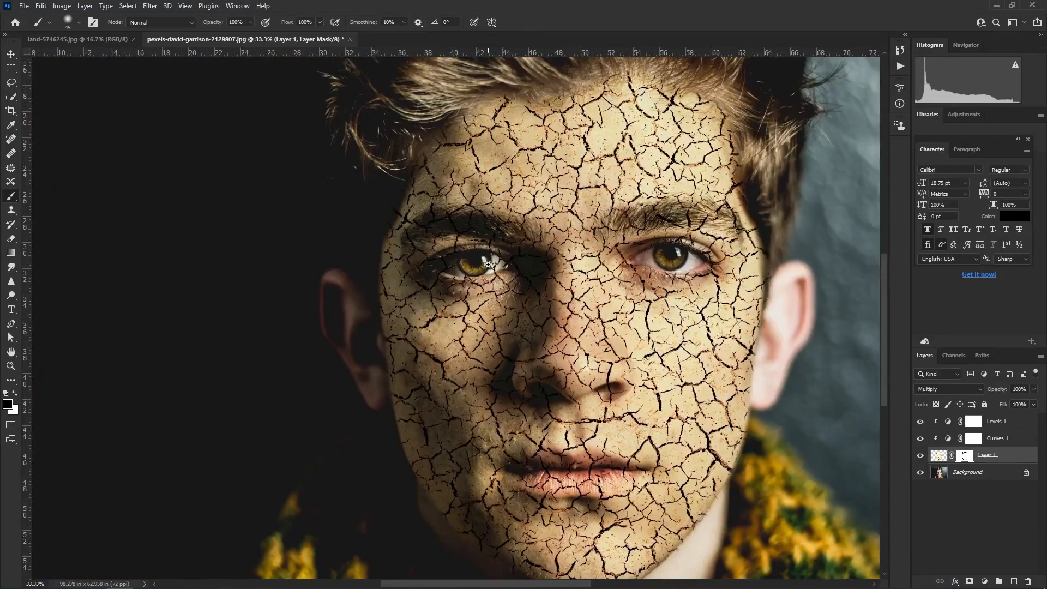
scroll(488, 264, "up", 5)
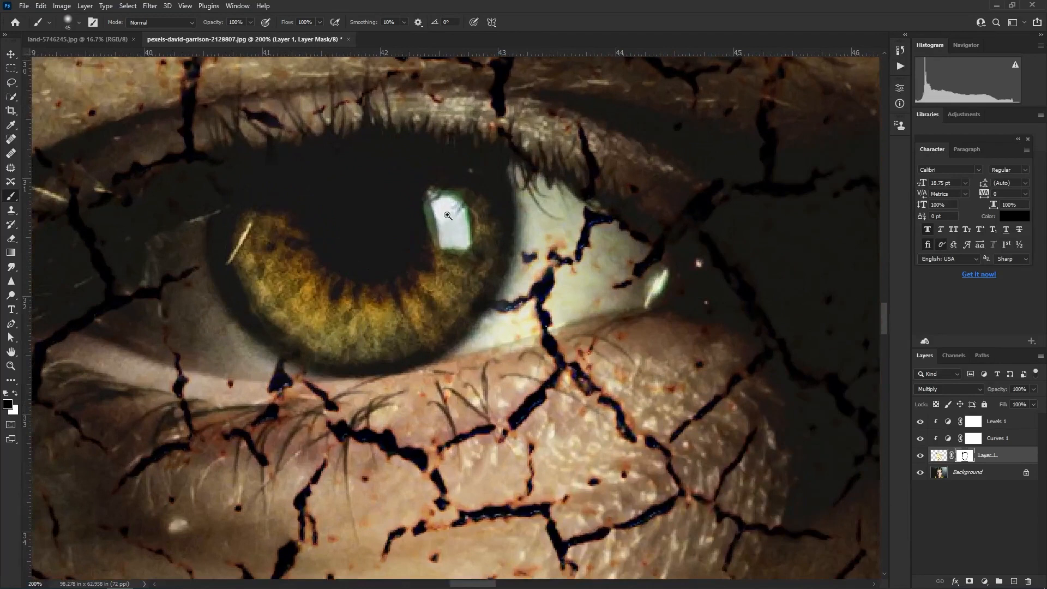
mouse_move(594, 223)
left_mouse_down()
mouse_move(606, 235)
mouse_move(567, 256)
mouse_move(640, 273)
mouse_move(564, 297)
mouse_move(532, 261)
mouse_move(553, 258)
left_mouse_up()
scroll(523, 245, "left", 5)
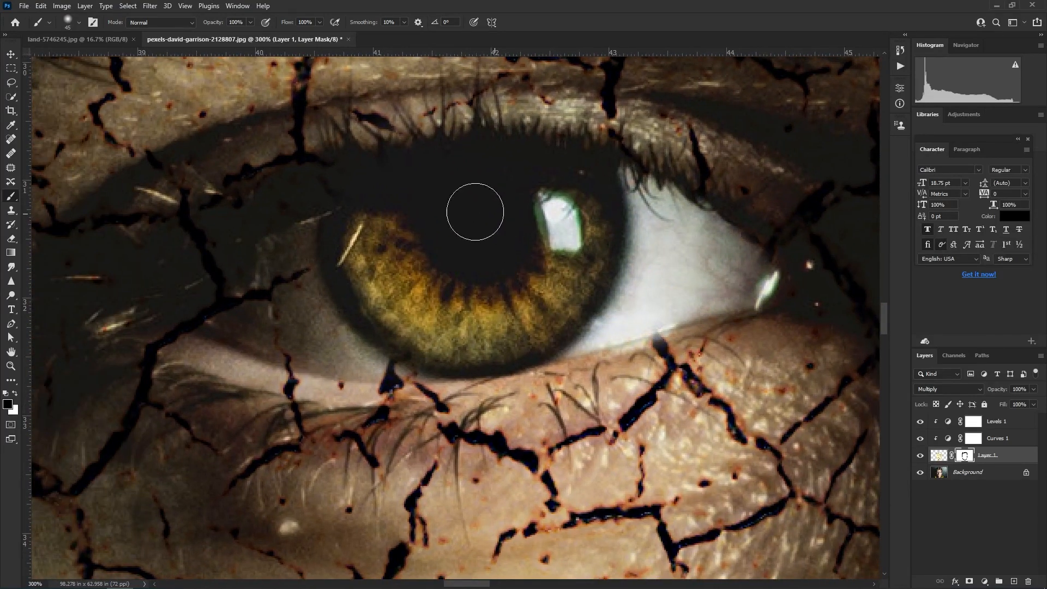
mouse_move(337, 195)
left_mouse_down()
mouse_move(175, 251)
mouse_move(351, 322)
mouse_move(187, 305)
mouse_move(344, 350)
mouse_move(280, 322)
left_mouse_up()
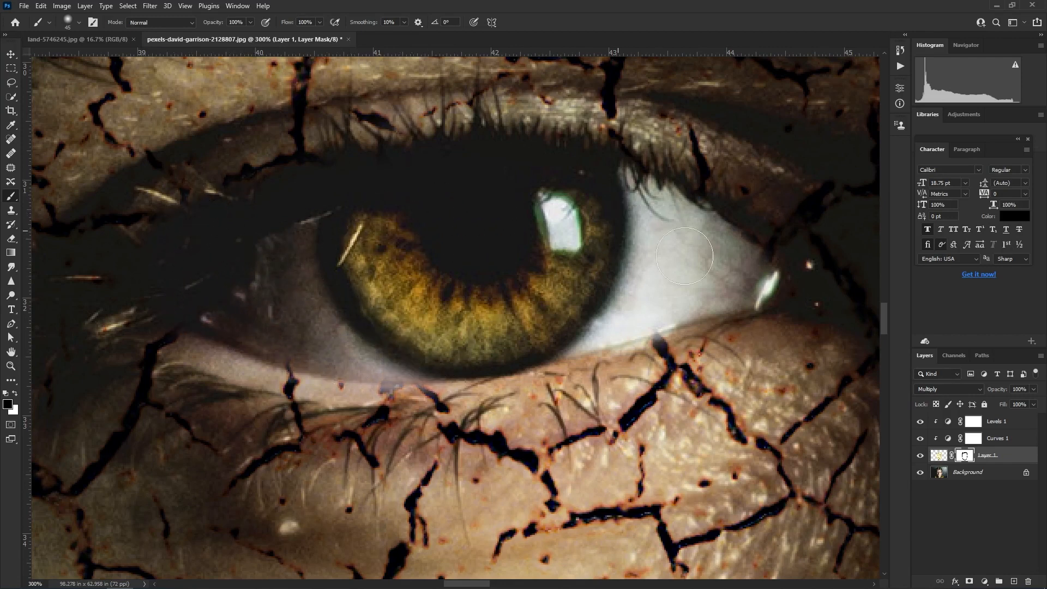
mouse_move(168, 296)
left_mouse_down()
mouse_move(302, 338)
mouse_move(325, 301)
left_mouse_up()
Lower the brush flow to 53% for partially masking the cracks over the lips
left_click(444, 249, "alt")
left_click(444, 249, "alt")
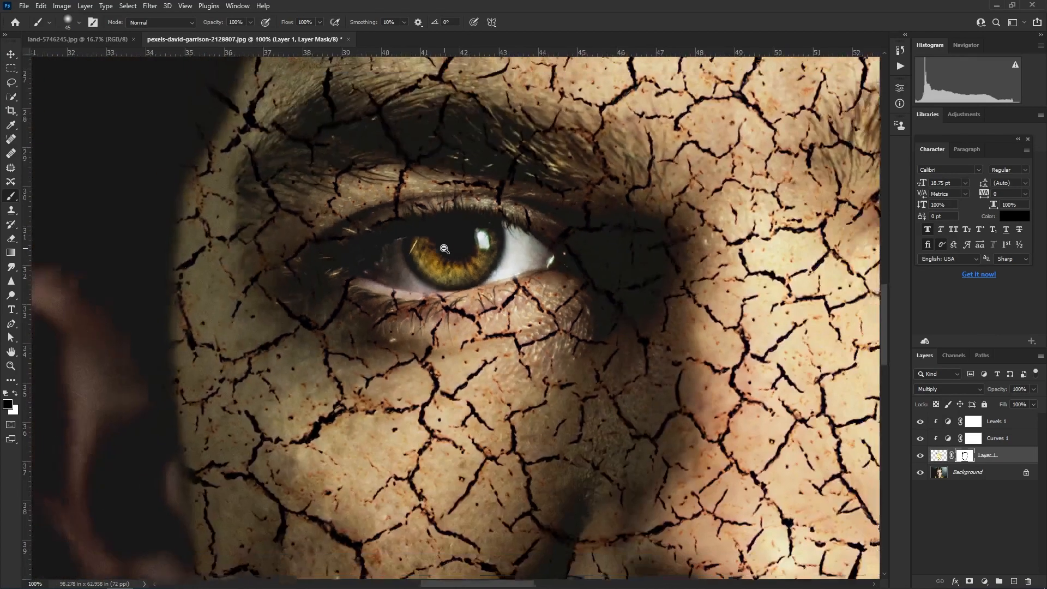
left_click(445, 248, "alt")
left_click(444, 249, "alt")
left_click(443, 249, "alt")
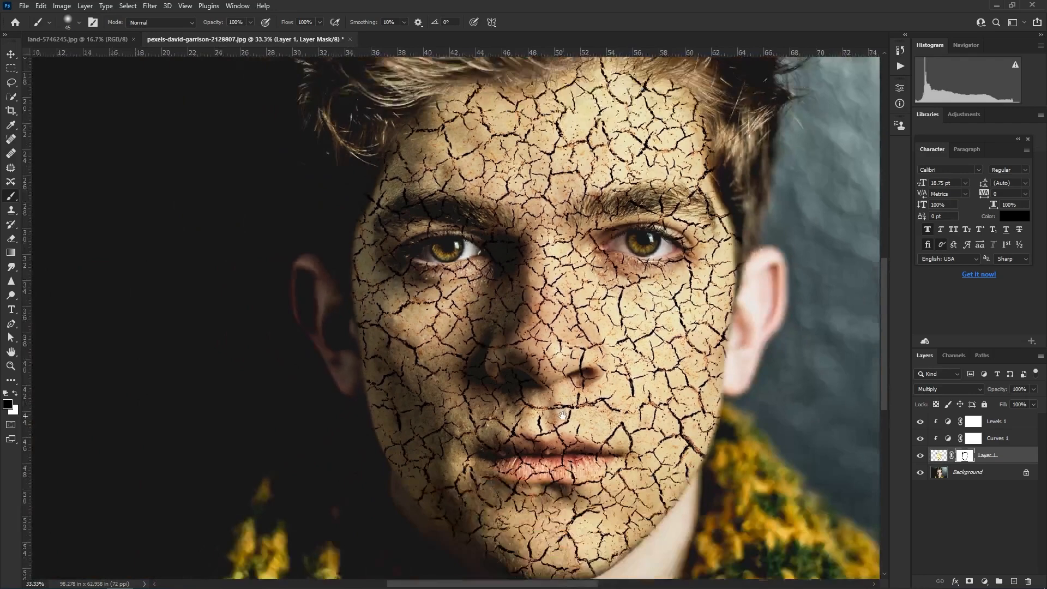
left_click_drag(558, 469, 528, 345)
left_click(526, 392, "ctrl")
left_click(526, 392, "ctrl")
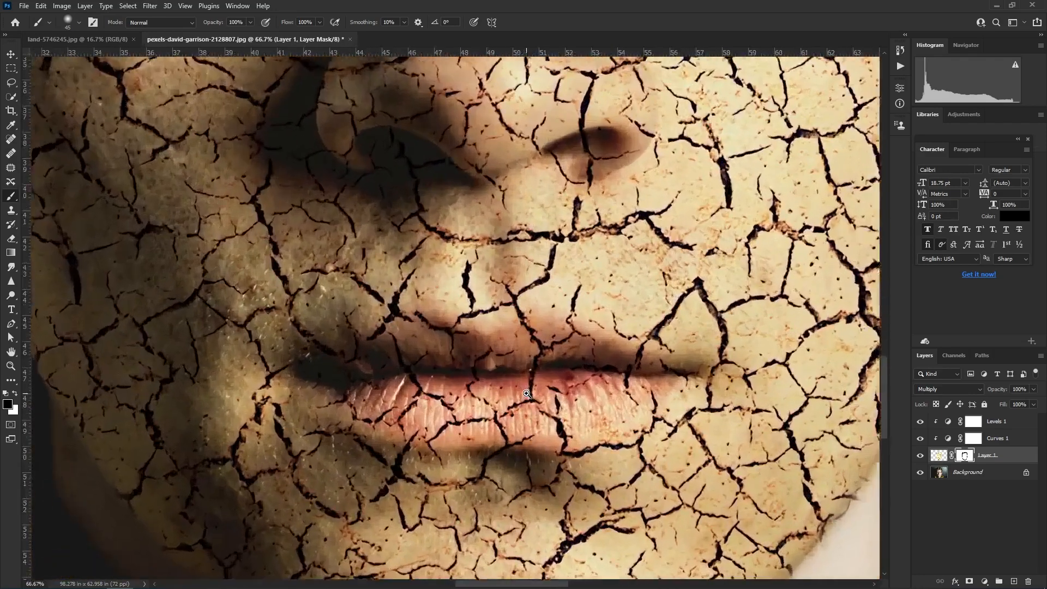
left_click(527, 393, "ctrl")
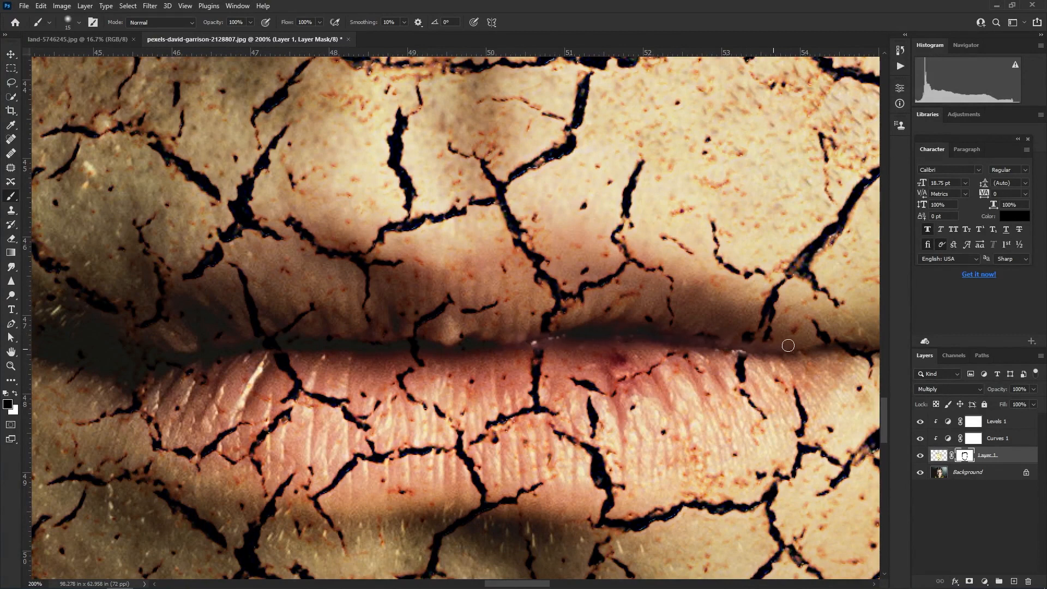
key("v")
scroll(467, 345, "left", 3)
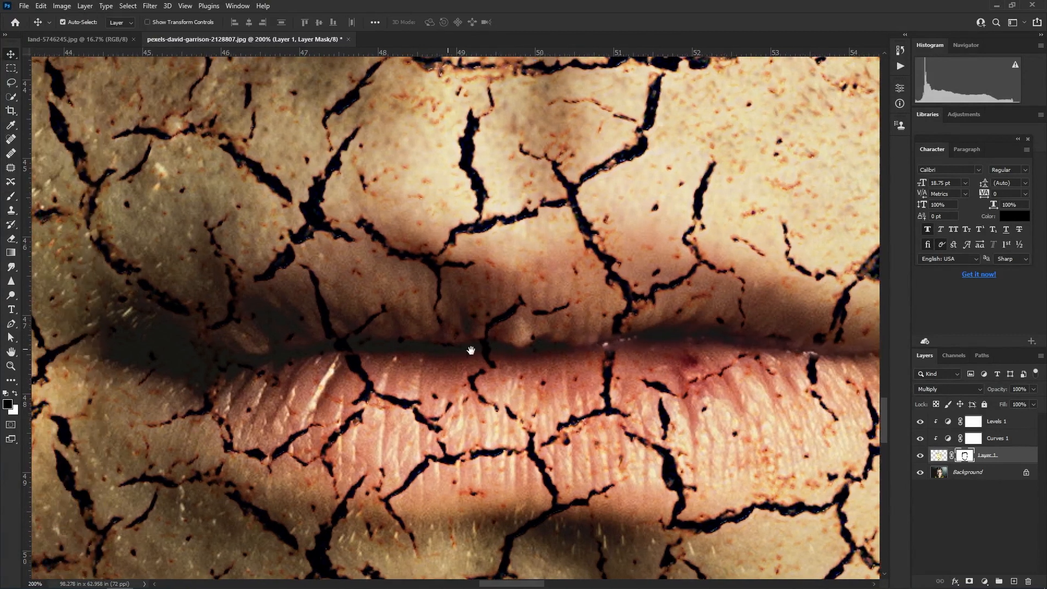
key("b")
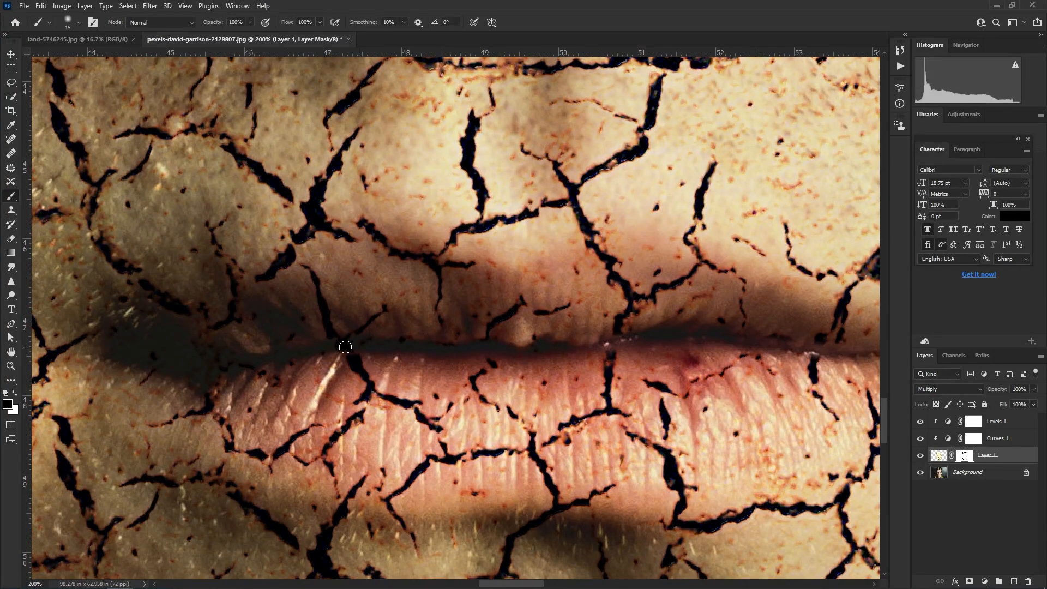
left_click(436, 310, "alt")
left_click(439, 310, "alt")
left_click(440, 310, "alt")
left_click(500, 293, "ctrl")
left_click(500, 292, "ctrl")
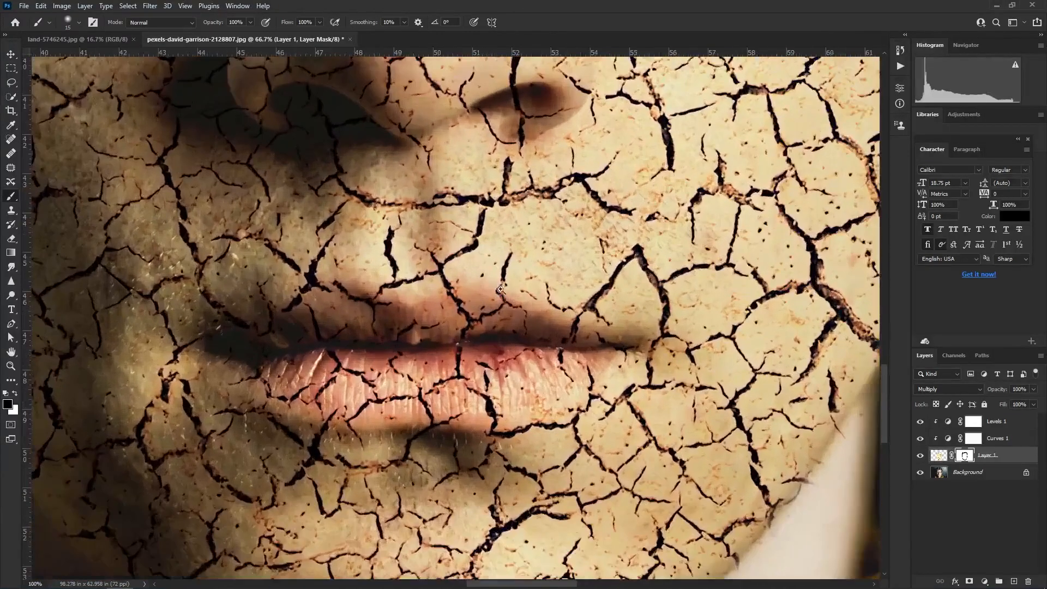
left_click(500, 293, "ctrl")
left_click(320, 22)
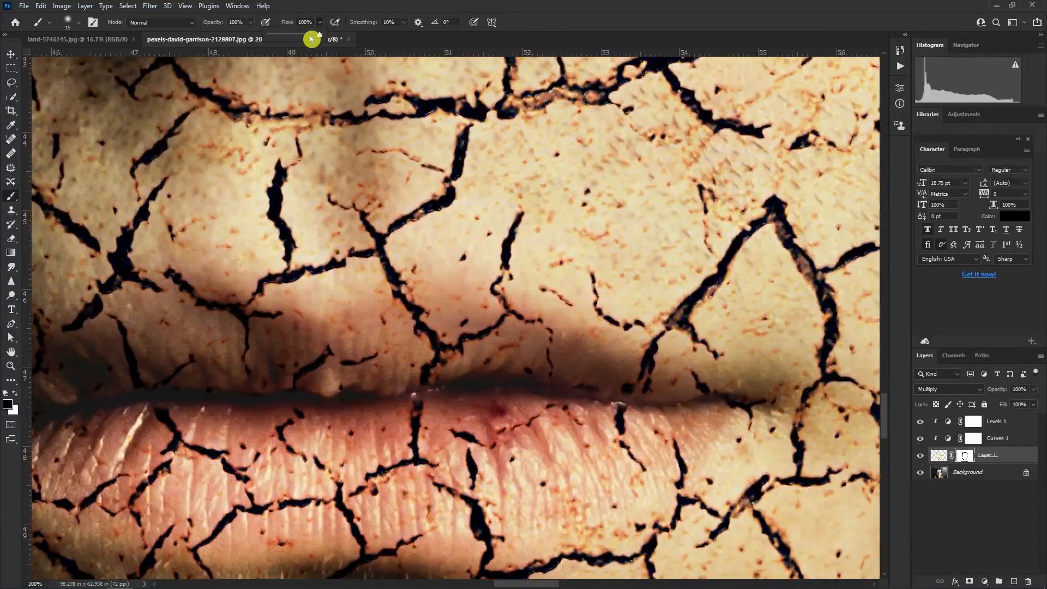
left_click_drag(366, 302, 413, 221)
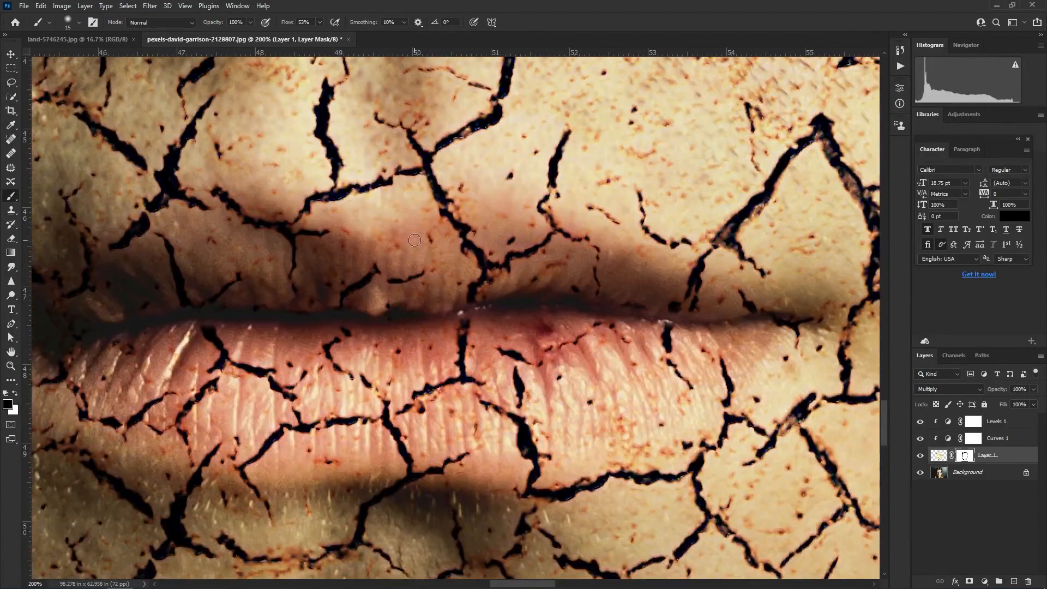
Enlarge the brush to 90 and softly mask the cracks off the upper and lower lips
key("bracketright")
key("bracketright")
key("bracketright")
mouse_move(726, 364)
left_mouse_down()
mouse_move(616, 391)
mouse_move(341, 417)
left_mouse_up()
left_click_drag(545, 348, 60, 352)
mouse_move(269, 412)
left_mouse_down()
mouse_move(523, 431)
mouse_move(675, 387)
mouse_move(713, 361)
left_mouse_up()
mouse_move(508, 266)
left_mouse_down()
mouse_move(540, 330)
mouse_move(431, 335)
mouse_move(654, 351)
mouse_move(742, 363)
mouse_move(763, 379)
left_mouse_up()
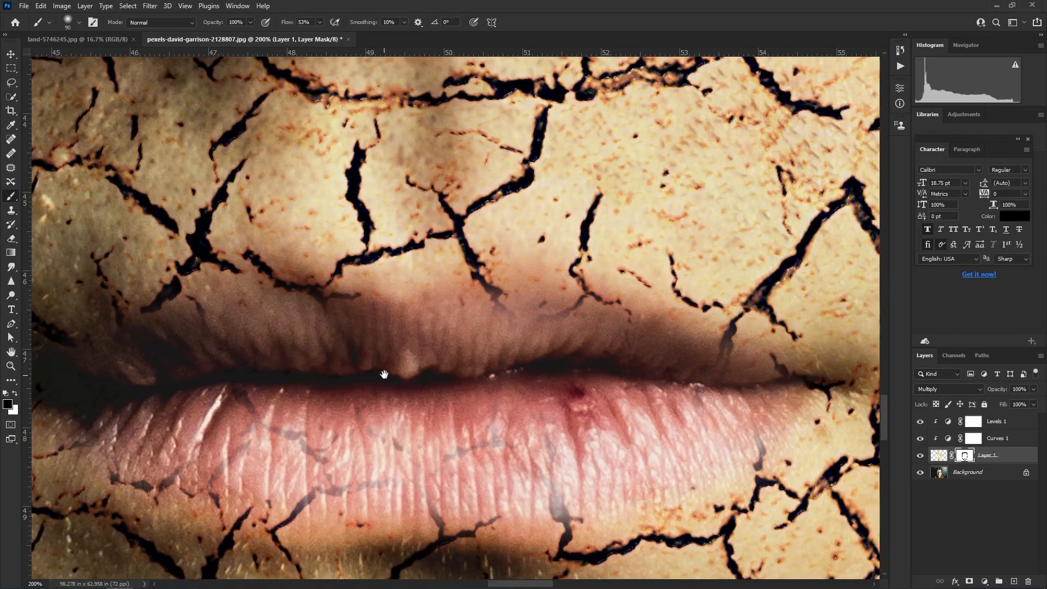
scroll(384, 374, "down", 10)
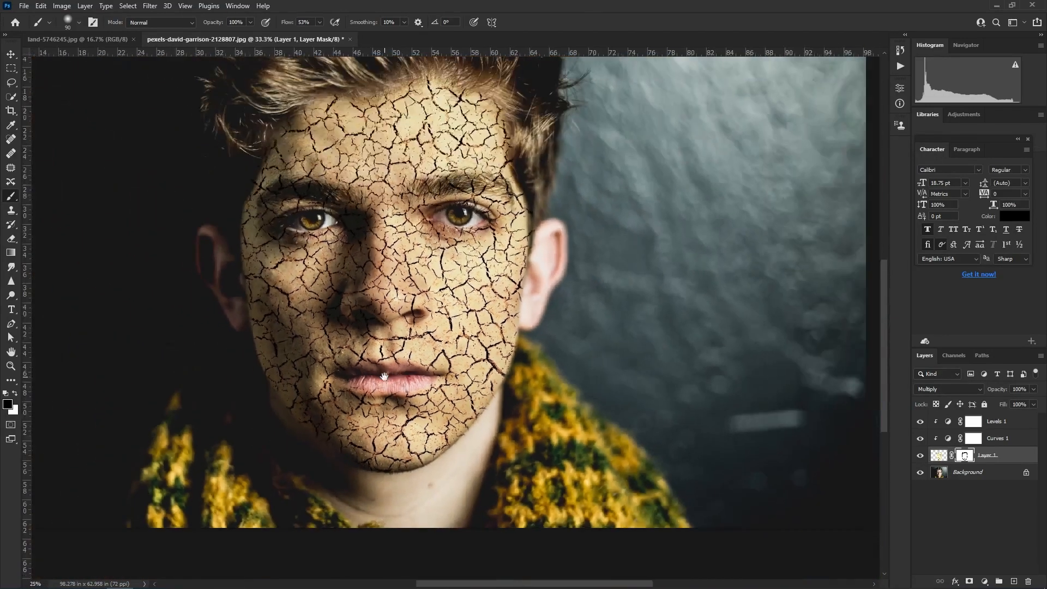
scroll(384, 376, "up", 1)
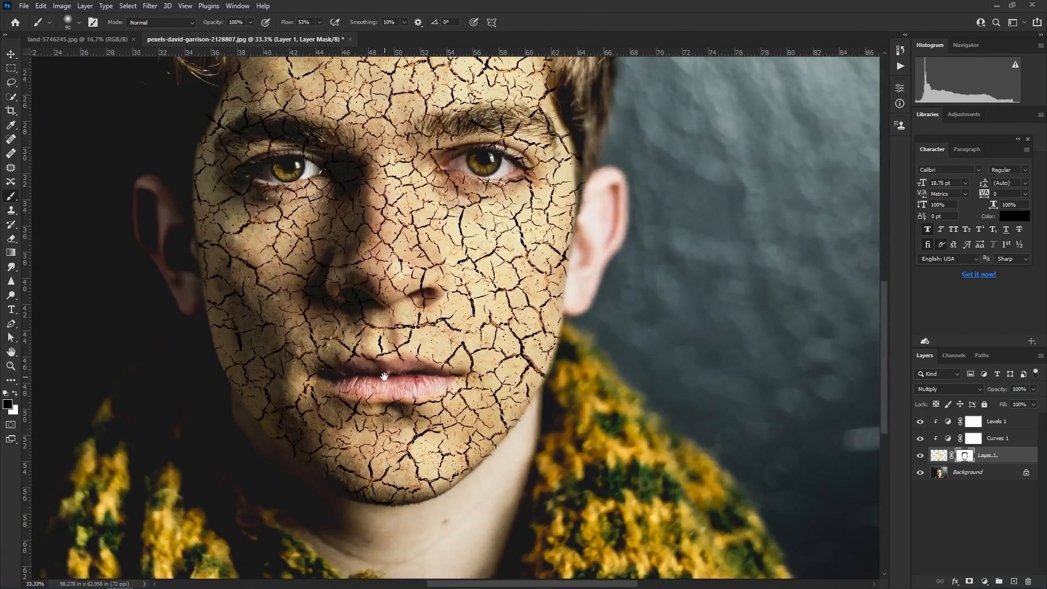
scroll(384, 376, "down", 3)
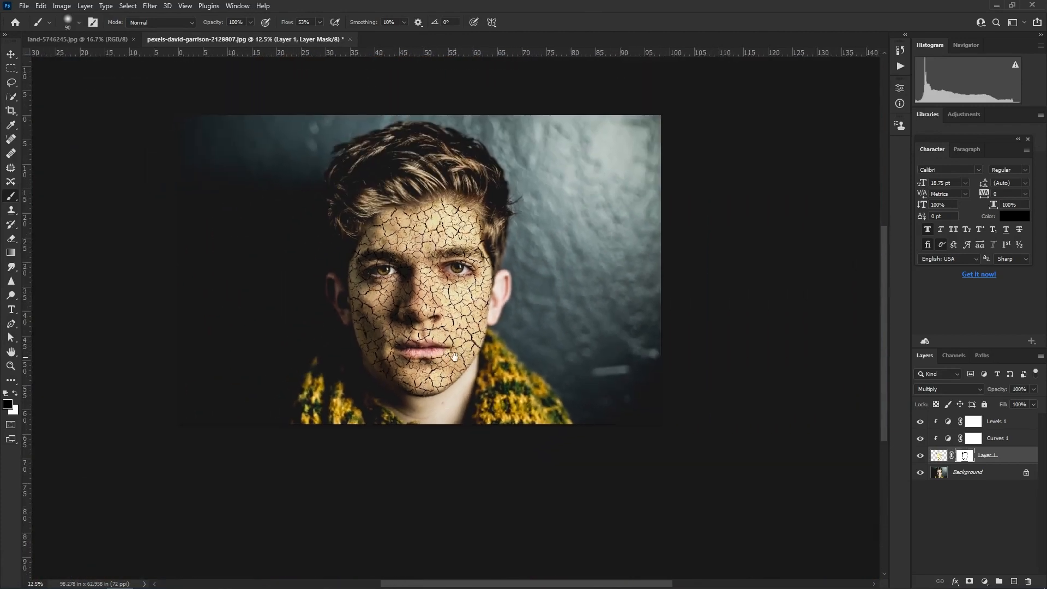
Restore the brush flow to 100% and reduce the brush size to 45 for detailed masking around the lips
scroll(427, 382, "up", 5)
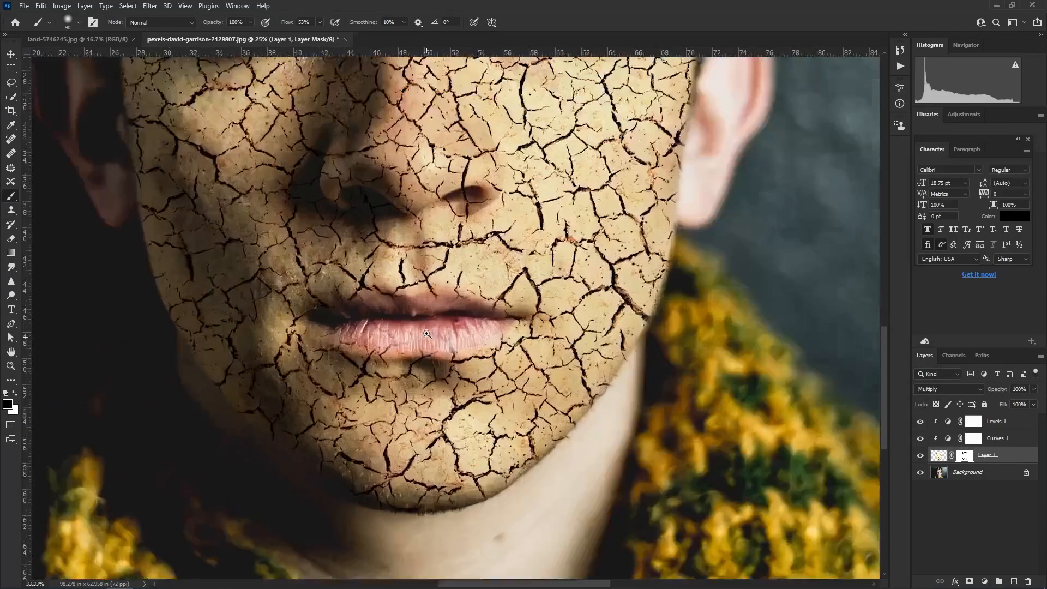
scroll(427, 334, "up", 1)
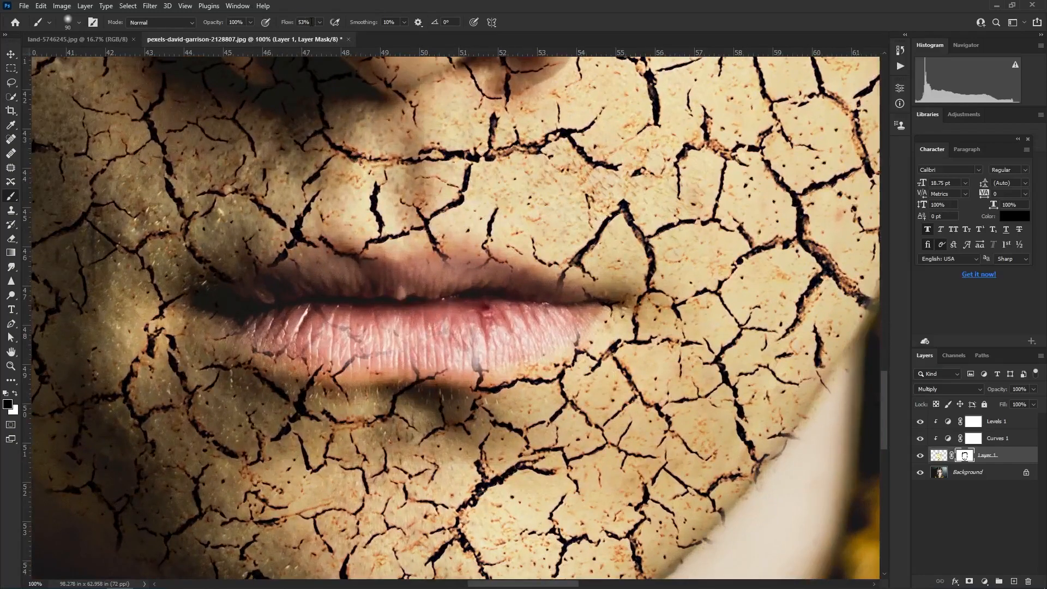
left_click_drag(325, 36, 374, 36)
scroll(461, 338, "up", 1)
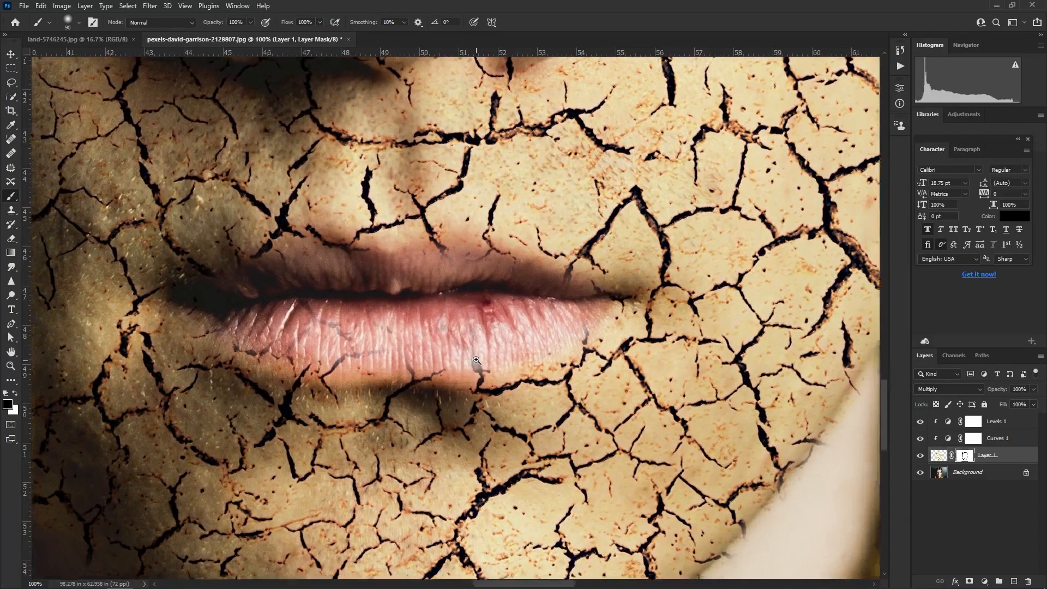
key("bracketleft")
key("bracketleft")
key("bracketleft")
key("bracketleft")
mouse_move(684, 278)
left_mouse_down()
mouse_move(659, 306)
mouse_move(601, 338)
mouse_move(508, 357)
mouse_move(395, 358)
mouse_move(504, 332)
mouse_move(491, 299)
left_mouse_up()
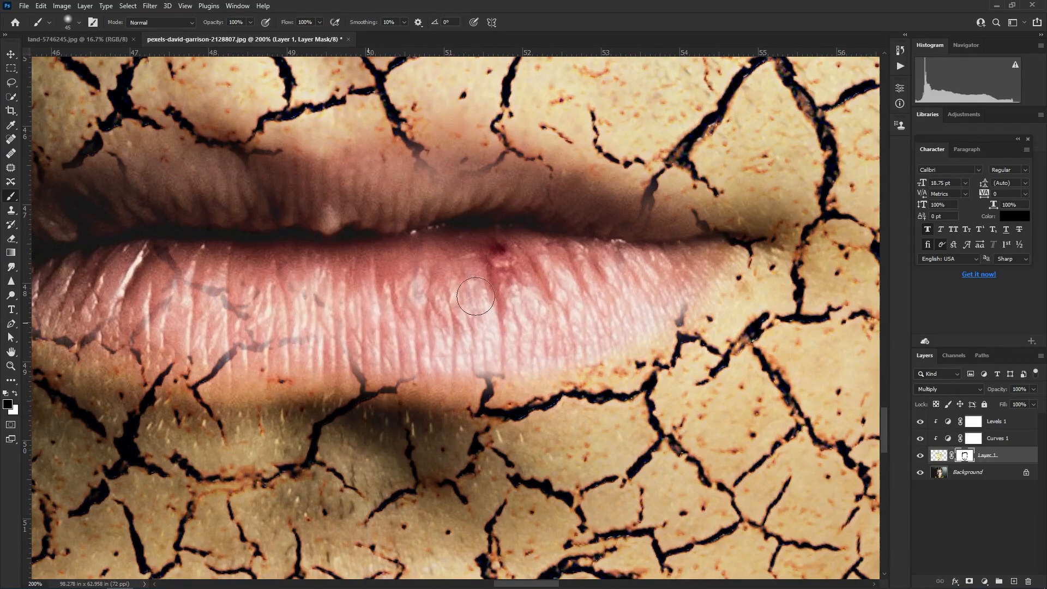
Mask the remaining faint cracks off the lower lip from its middle towards the shadowed corner of the mouth
left_click_drag(342, 327, 441, 330)
mouse_move(481, 358)
left_mouse_down()
mouse_move(381, 344)
mouse_move(369, 358)
mouse_move(391, 308)
mouse_move(339, 298)
left_mouse_up()
mouse_move(424, 300)
left_mouse_down()
mouse_move(451, 303)
mouse_move(428, 310)
left_mouse_up()
left_click(418, 313)
left_click_drag(289, 333, 379, 347)
left_click_drag(346, 349, 216, 314)
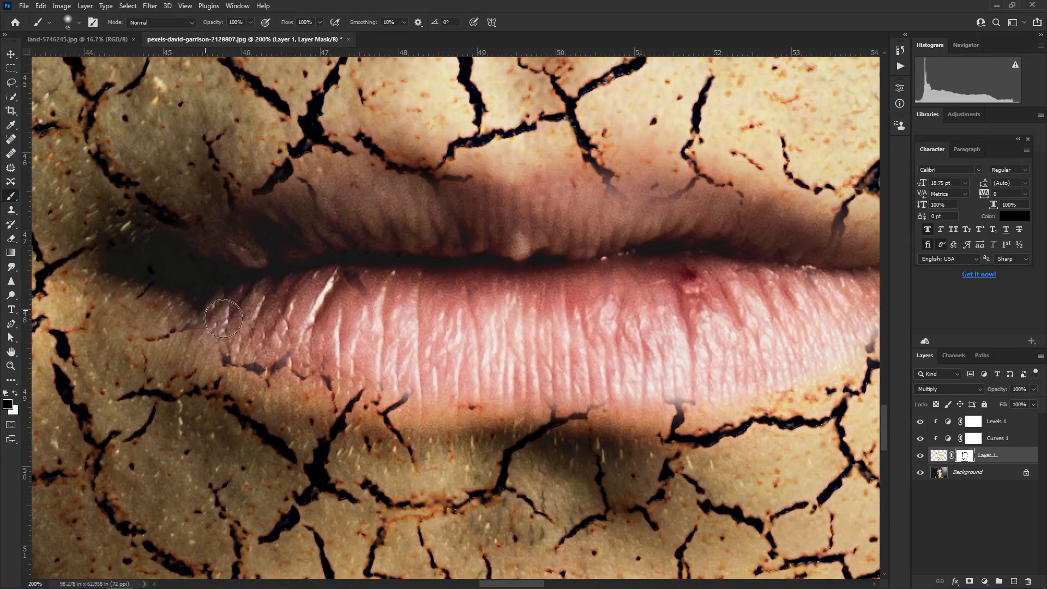
Mask the leftover cracks off the upper lip up to the lit corner and along the lower lip's bottom edge
left_click_drag(318, 275, 311, 333)
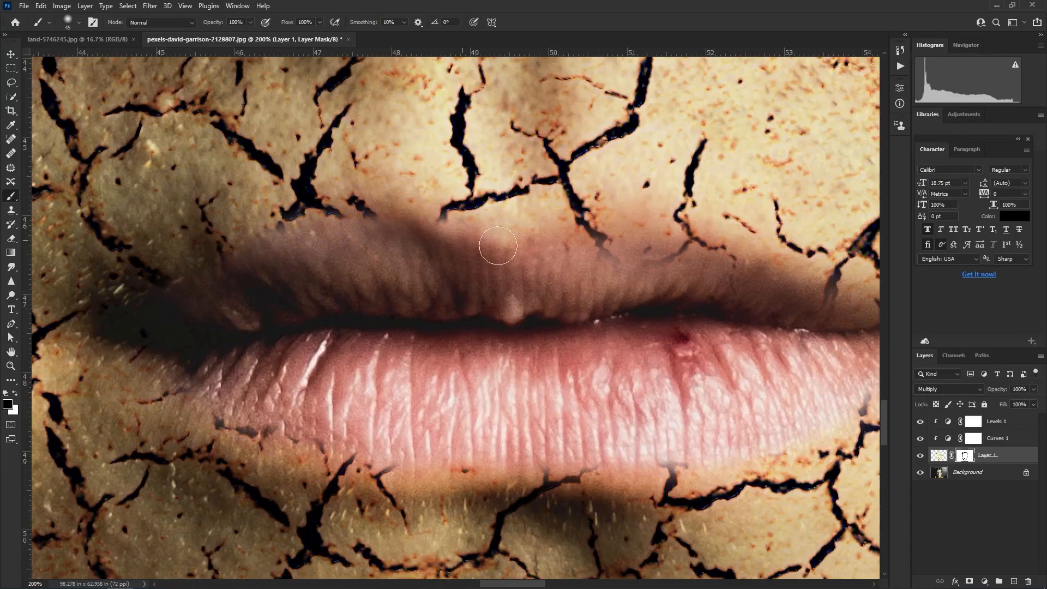
left_click_drag(577, 274, 290, 289)
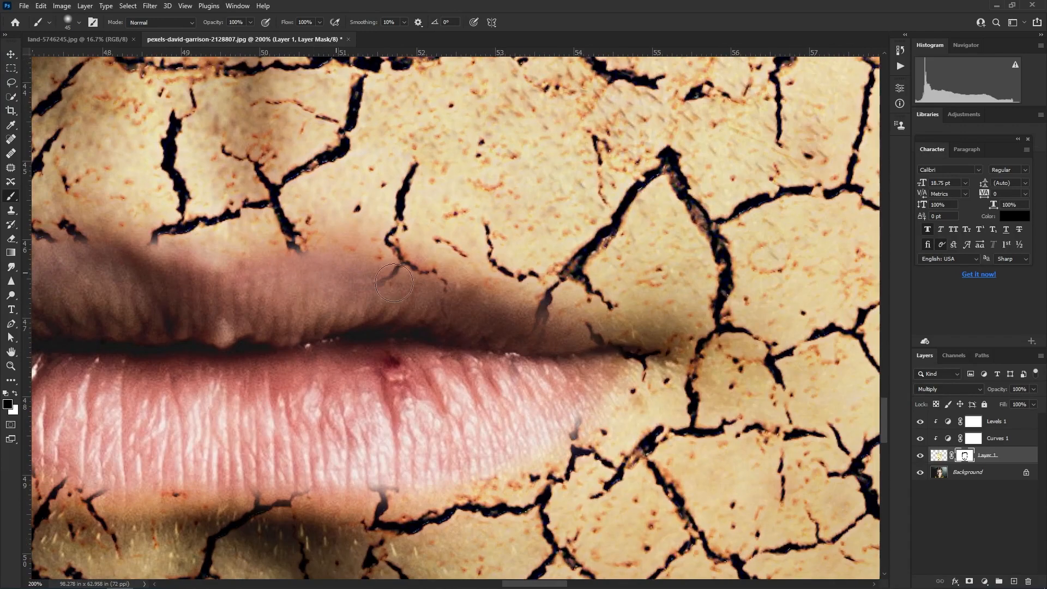
mouse_move(396, 284)
left_mouse_down()
mouse_move(591, 355)
mouse_move(501, 315)
mouse_move(587, 378)
left_mouse_up()
mouse_move(571, 417)
left_mouse_down()
mouse_move(518, 440)
mouse_move(353, 434)
left_mouse_up()
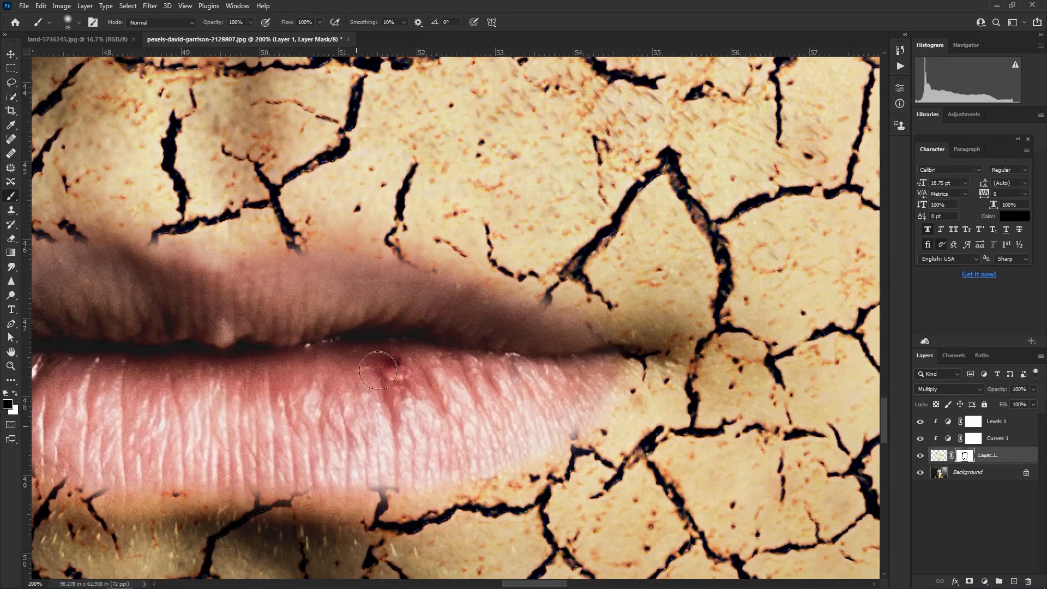
mouse_move(402, 460)
left_mouse_down()
mouse_move(317, 472)
mouse_move(329, 472)
left_mouse_up()
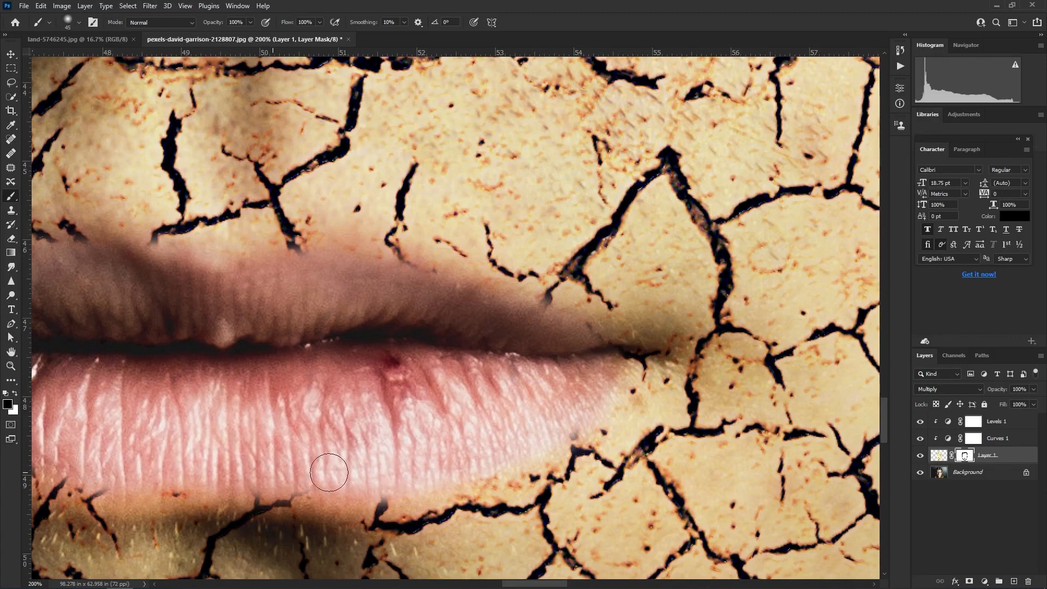
Mask the crack off the lower lip's edge near the shadowed corner of the mouth
scroll(374, 467, "left", 3)
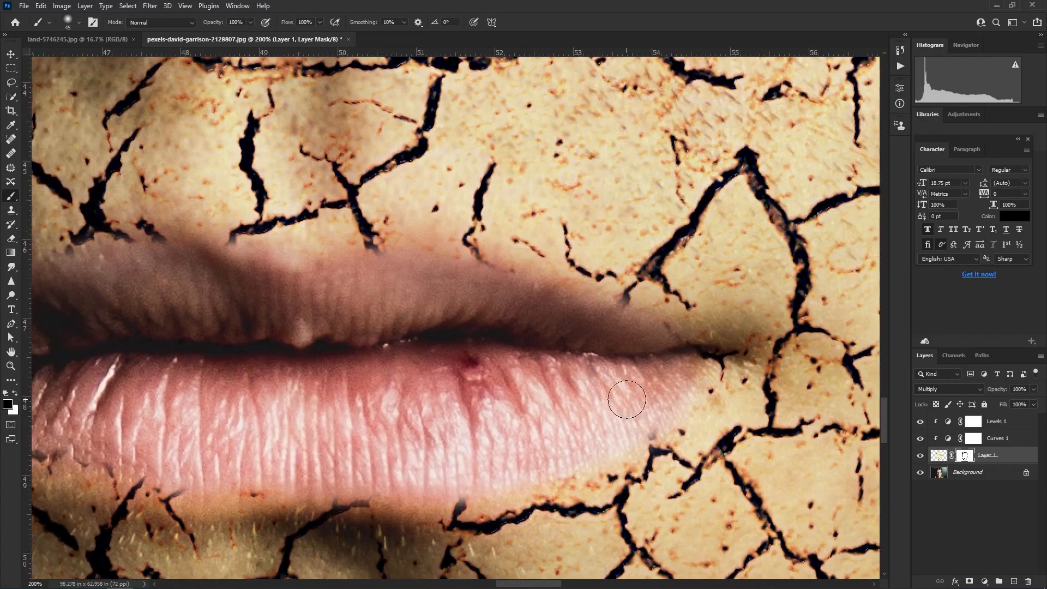
scroll(485, 426, "left", 7)
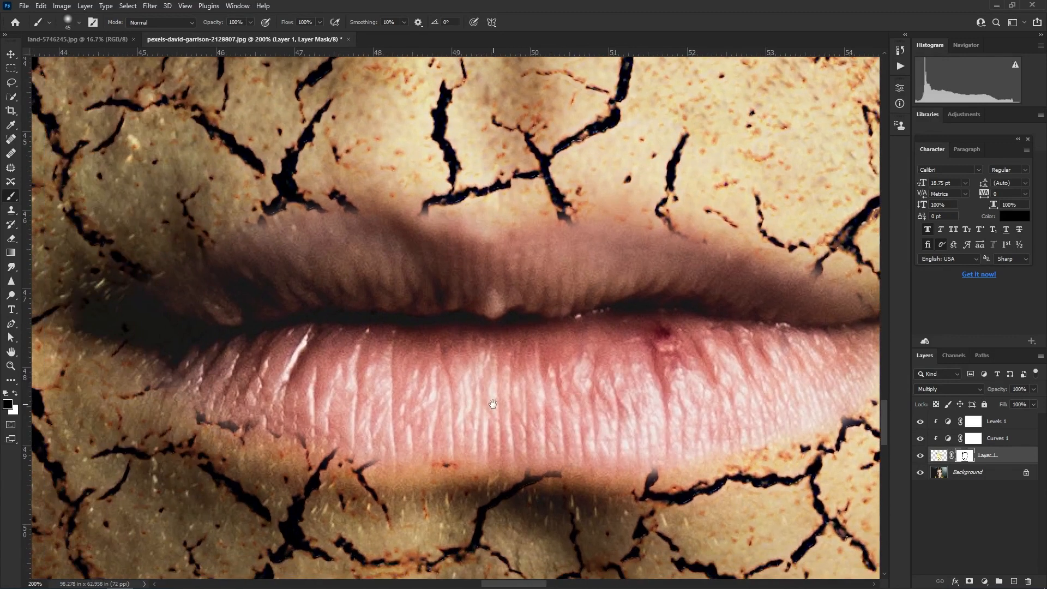
mouse_move(198, 386)
left_mouse_down()
mouse_move(259, 421)
mouse_move(342, 441)
mouse_move(321, 429)
left_mouse_up()
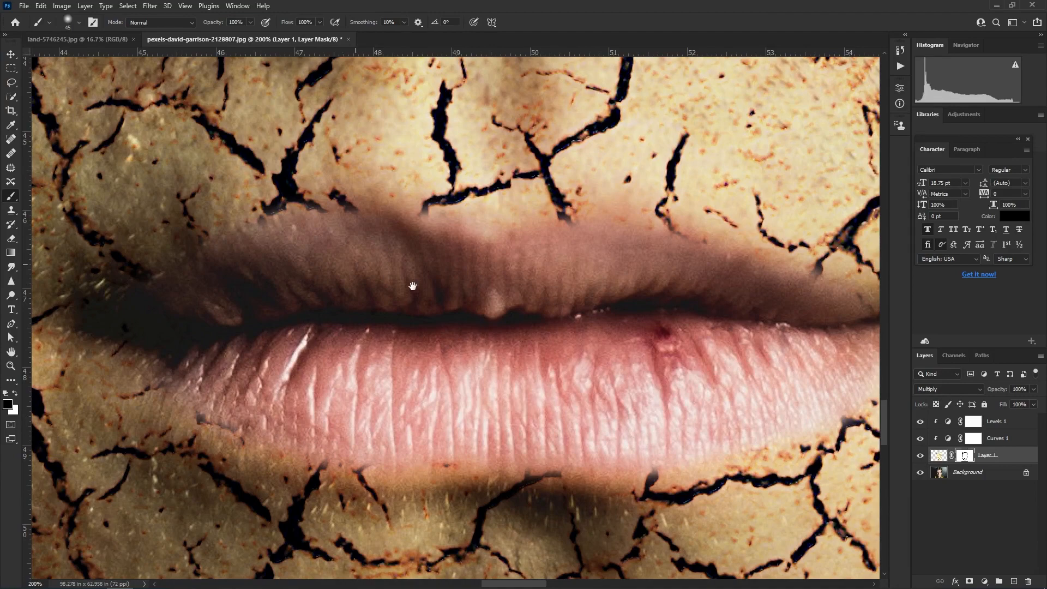
Clean the texture off the upper lip's edge at the cupid's bow and check the masked lips against the whole face
left_click(418, 288, "ctrl+alt")
left_click(418, 287, "ctrl+alt")
left_click(418, 288, "ctrl+alt")
left_click(418, 288, "ctrl+alt")
left_click(418, 287, "ctrl+alt")
left_click(448, 273, "ctrl")
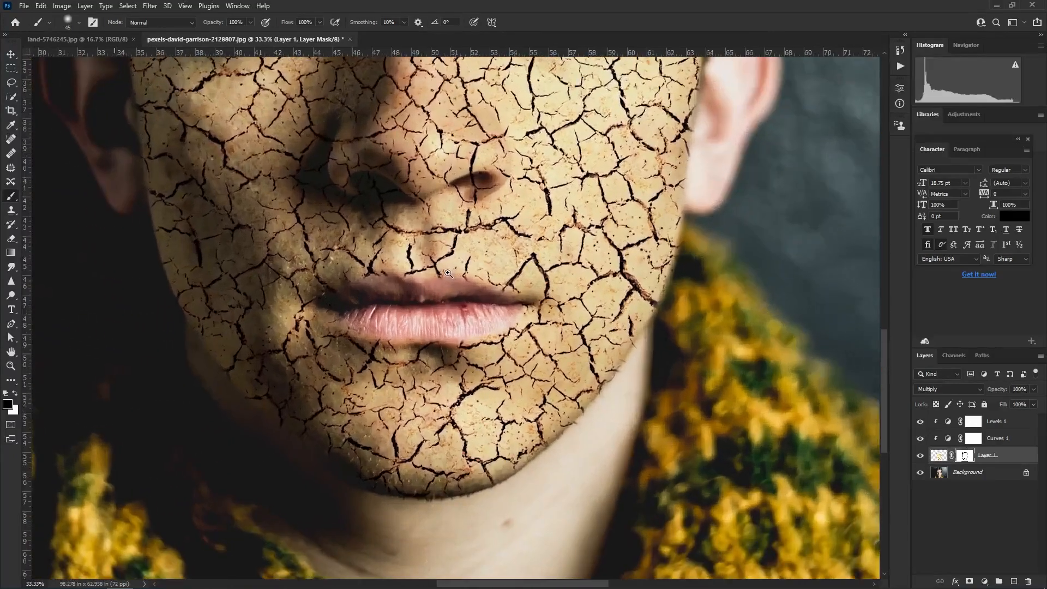
left_click(447, 274, "ctrl")
left_click(447, 273, "ctrl")
left_click(436, 281, "ctrl")
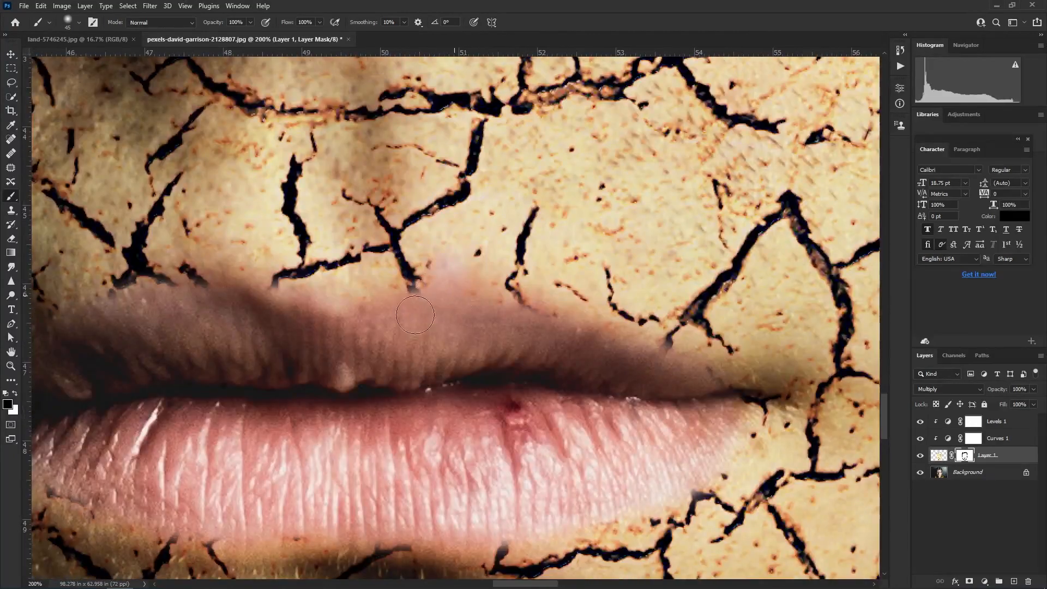
scroll(437, 348, "down", 7)
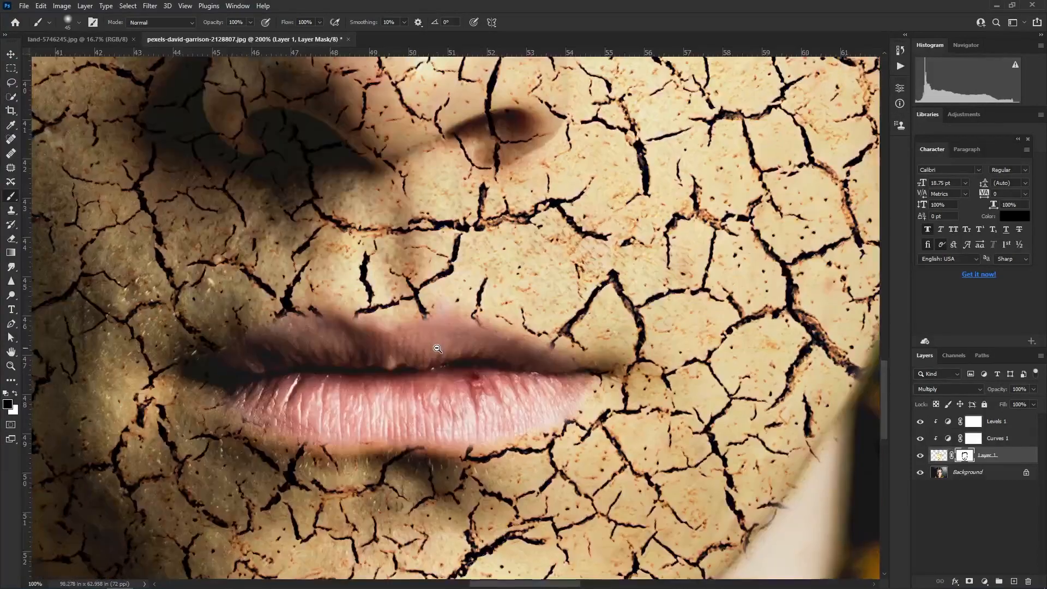
scroll(437, 348, "down", 2)
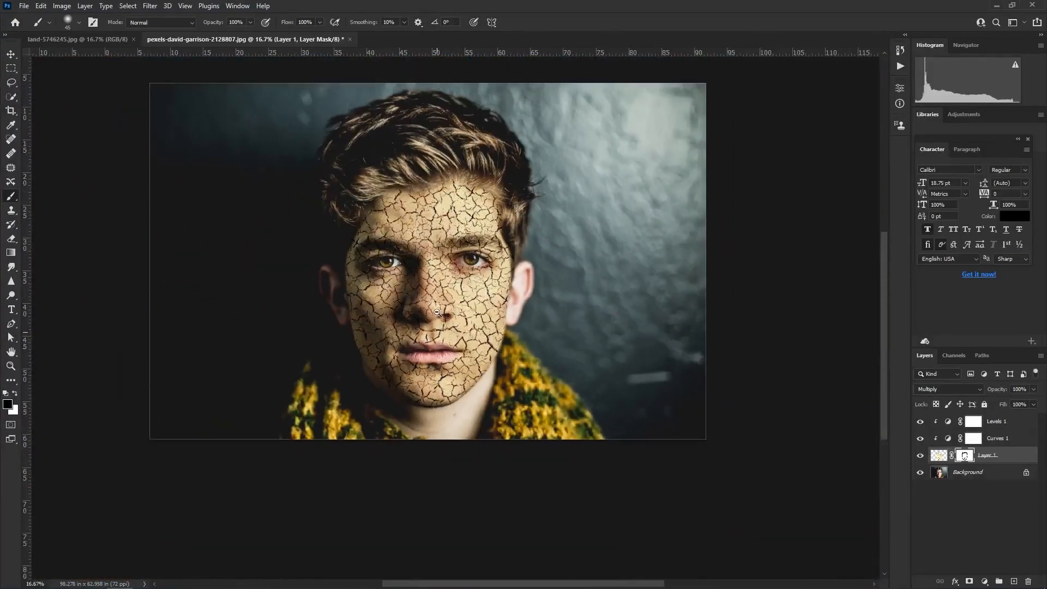
scroll(434, 327, "up", 2)
scroll(434, 327, "up", 1)
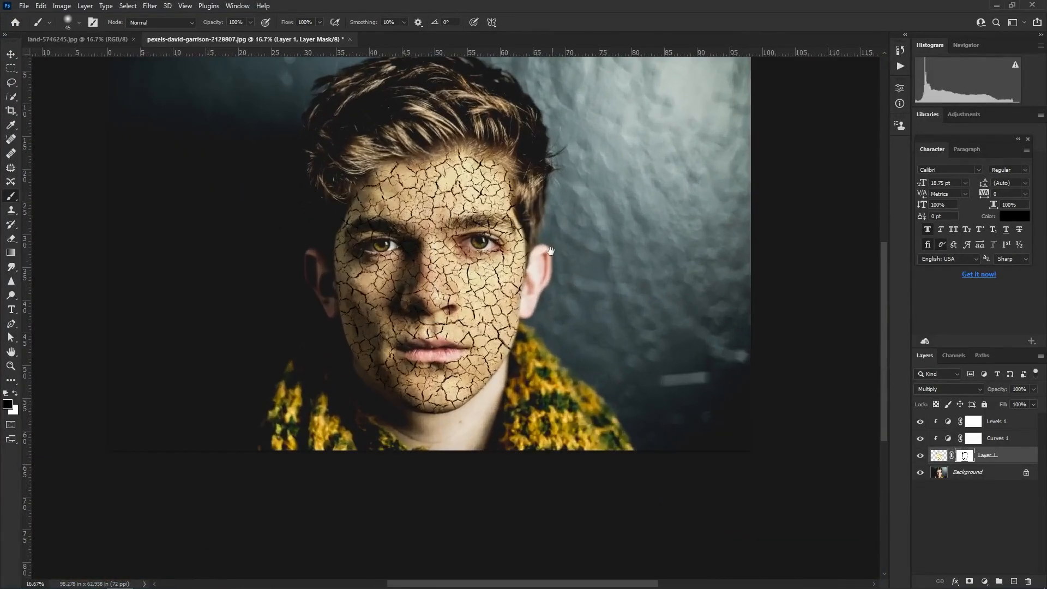
Add a Color Balance adjustment above the Background layer with midtones at Cyan–Red -7, Magenta–Green -32 and Yellow–Blue -14
left_click(969, 472)
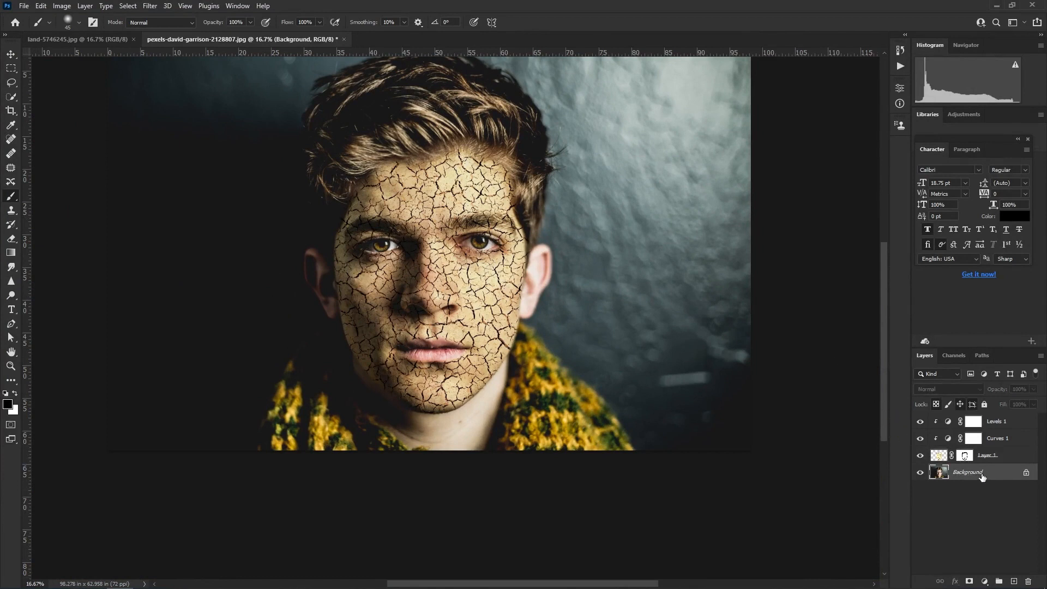
left_click(984, 582)
left_click(988, 484)
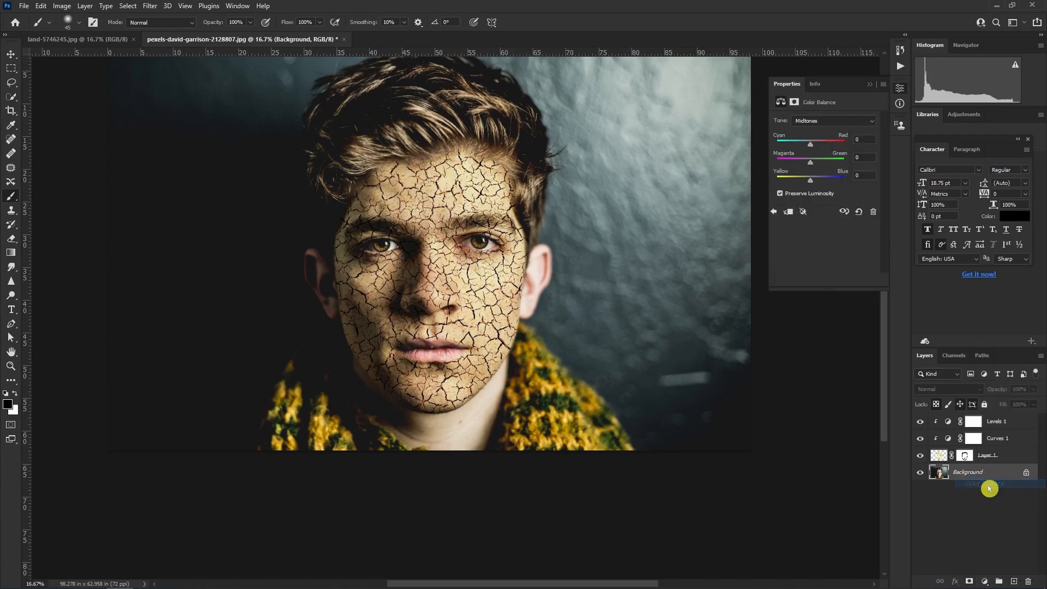
left_click_drag(809, 184, 797, 183)
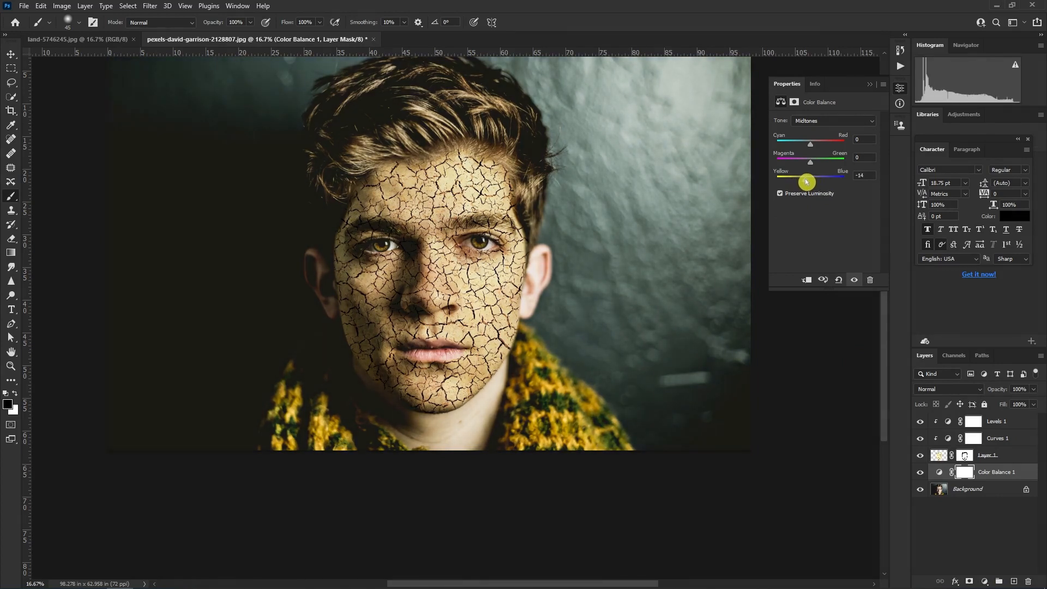
mouse_move(809, 159)
left_mouse_down()
mouse_move(796, 159)
mouse_move(822, 159)
mouse_move(795, 159)
mouse_move(819, 143)
left_mouse_up()
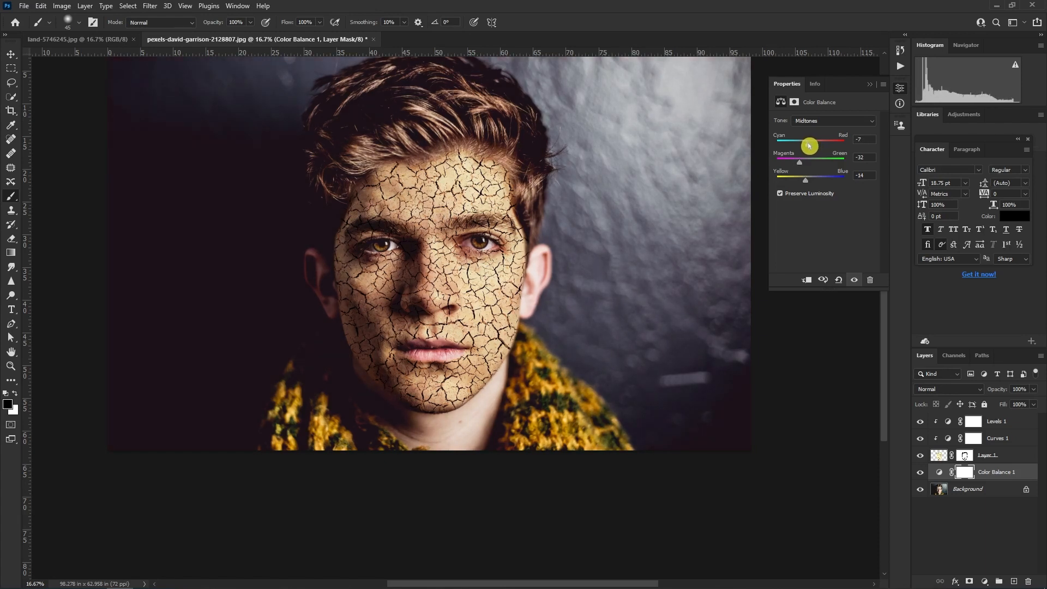
left_click(869, 85)
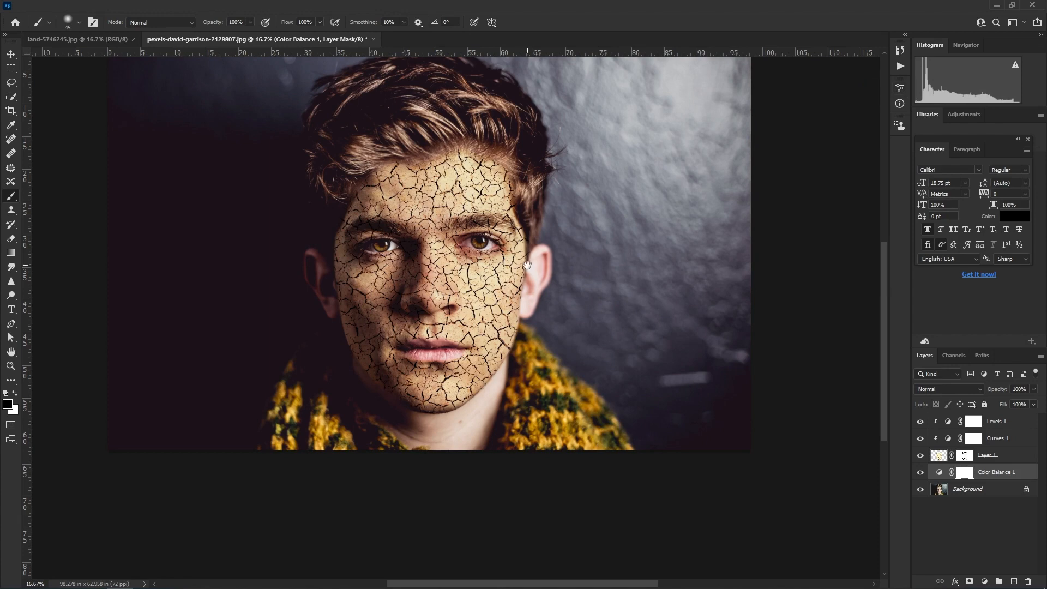
Review the whole portrait and select the Levels adjustment layer clipped to the crack texture
left_click(527, 266, "ctrl+alt")
left_click_drag(504, 273, 511, 297)
left_click(511, 295, "ctrl")
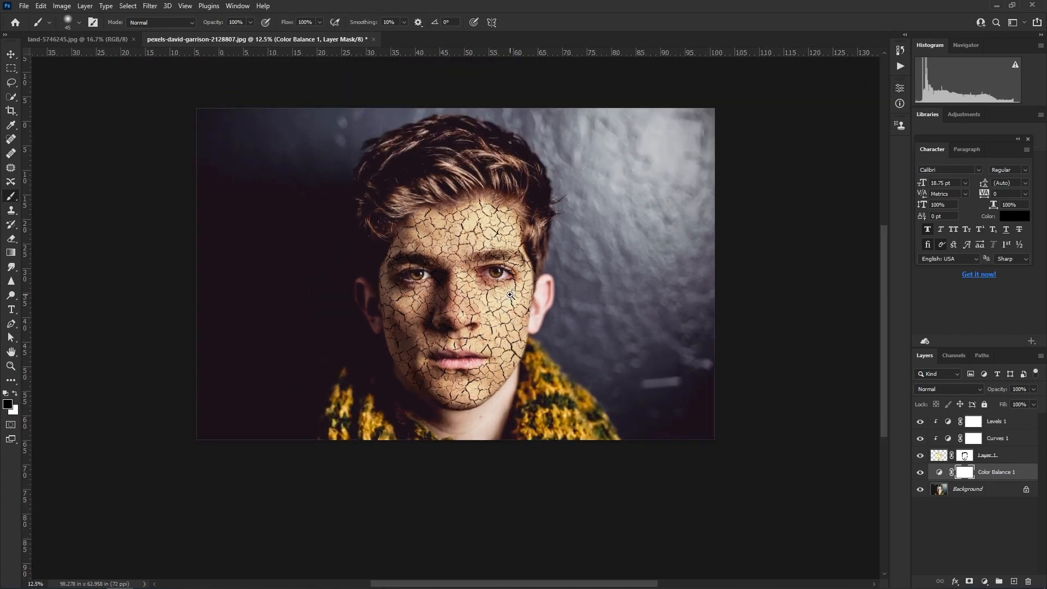
left_click(999, 423)
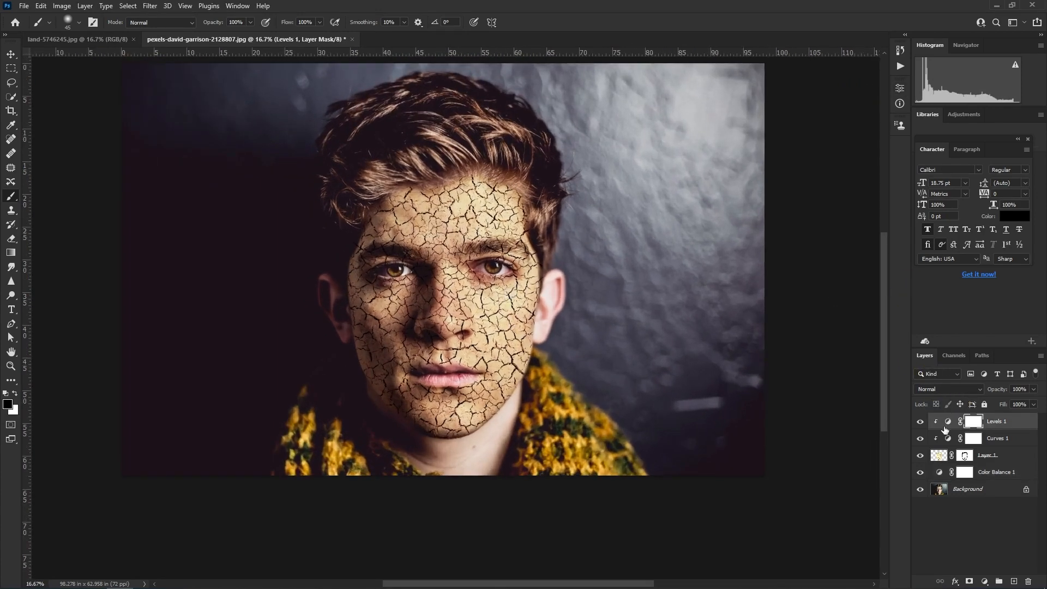